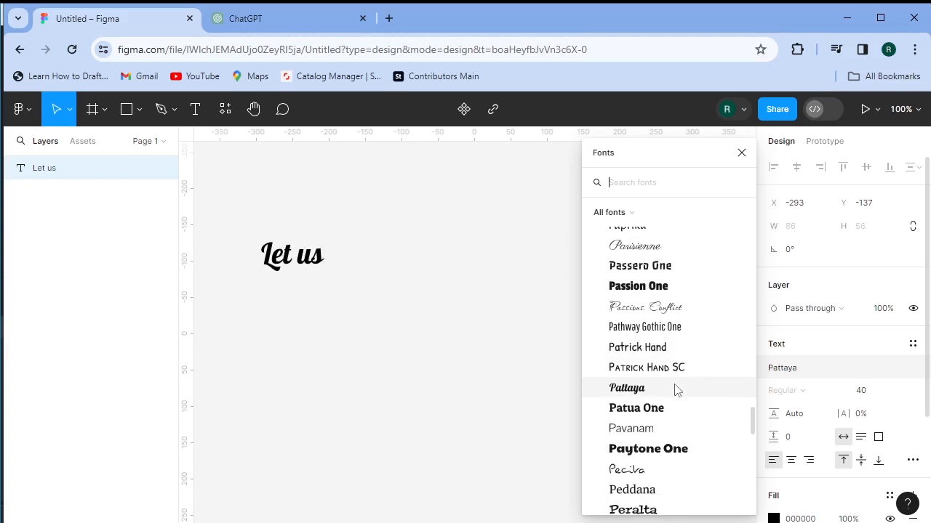
Step: Set the "Let us" text to the Poppins font in Bold weight
{"action": "scroll", "coordinate": [673, 388], "scroll_direction": "down", "scroll_amount": 3}
{"action": "scroll", "coordinate": [644, 373], "scroll_direction": "down", "scroll_amount": 2}
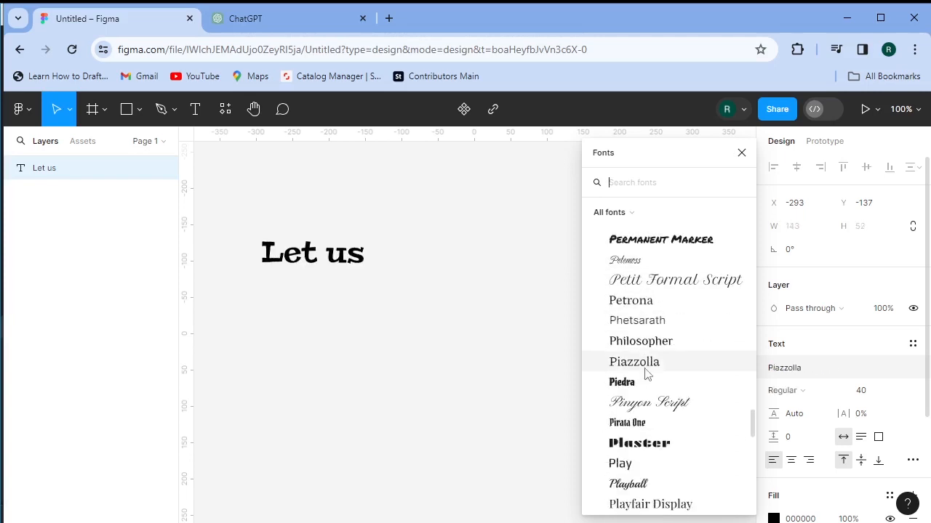
{"action": "scroll", "coordinate": [644, 393], "scroll_direction": "down", "scroll_amount": 2}
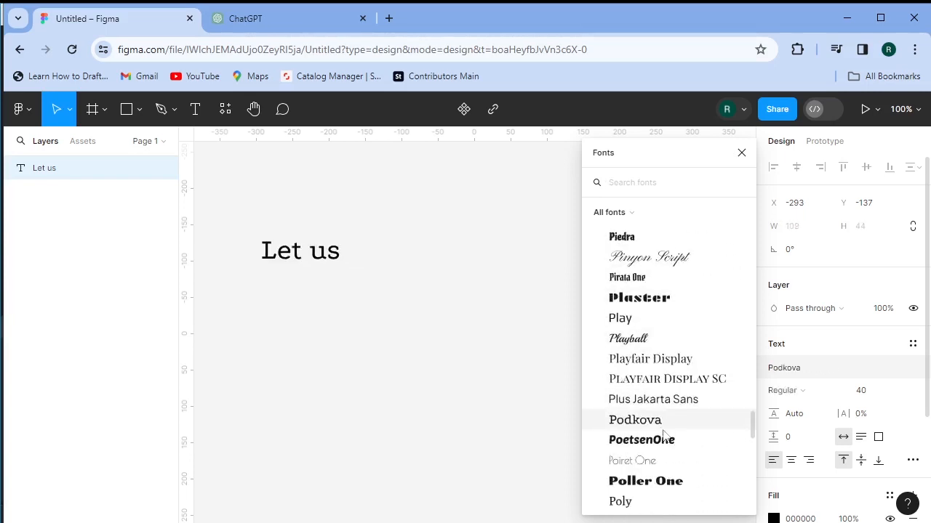
{"action": "scroll", "coordinate": [660, 443], "scroll_direction": "down", "scroll_amount": 3}
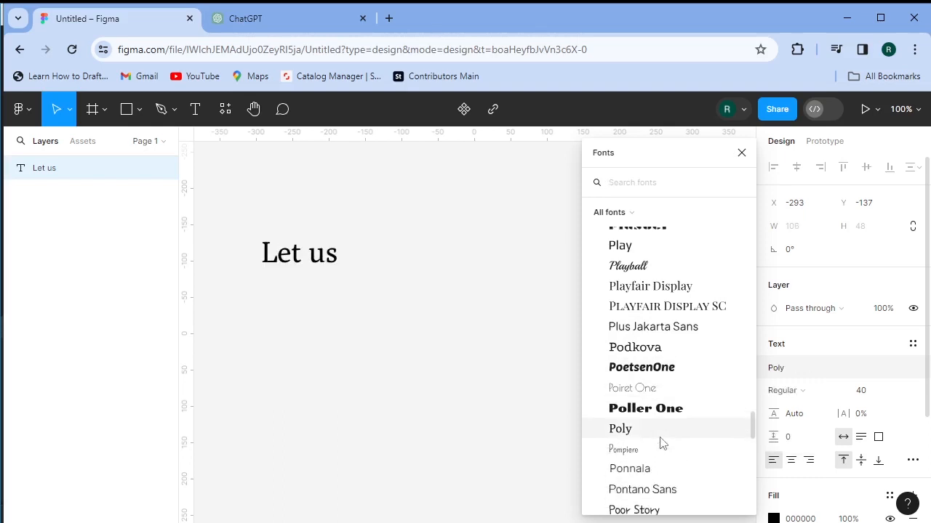
{"action": "scroll", "coordinate": [658, 437], "scroll_direction": "down", "scroll_amount": 2}
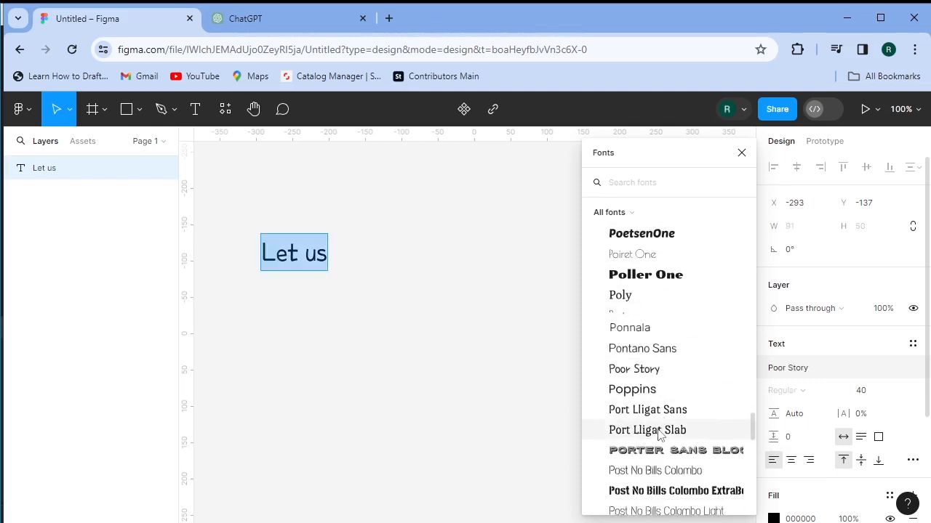
{"action": "left_click", "coordinate": [646, 395]}
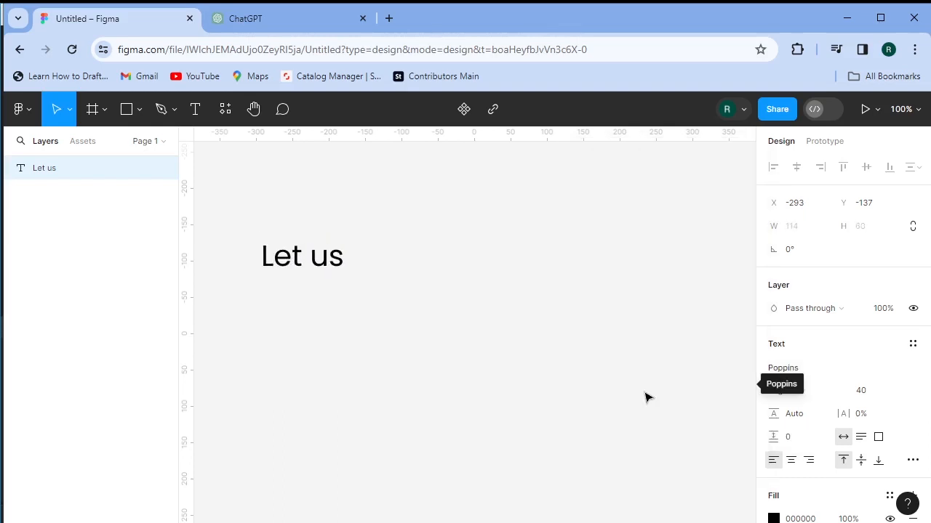
{"action": "left_click", "coordinate": [796, 393]}
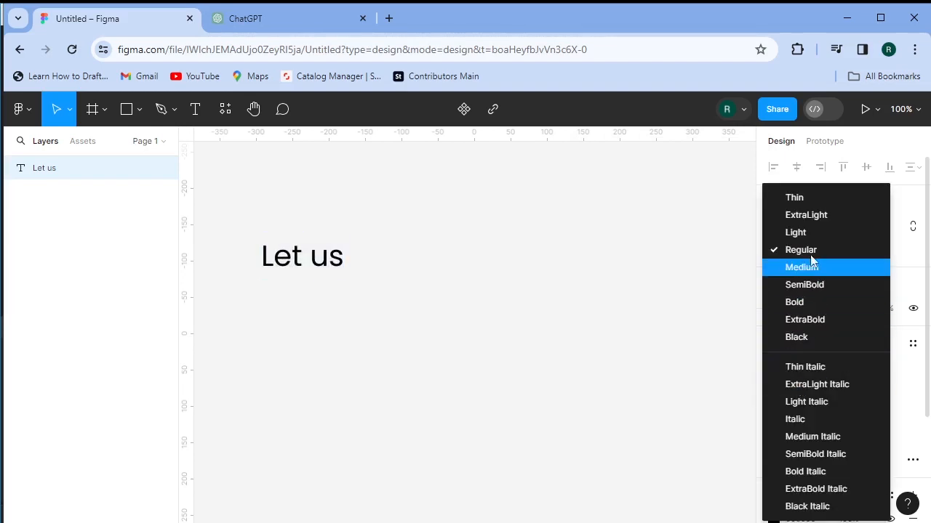
{"action": "left_click", "coordinate": [808, 302]}
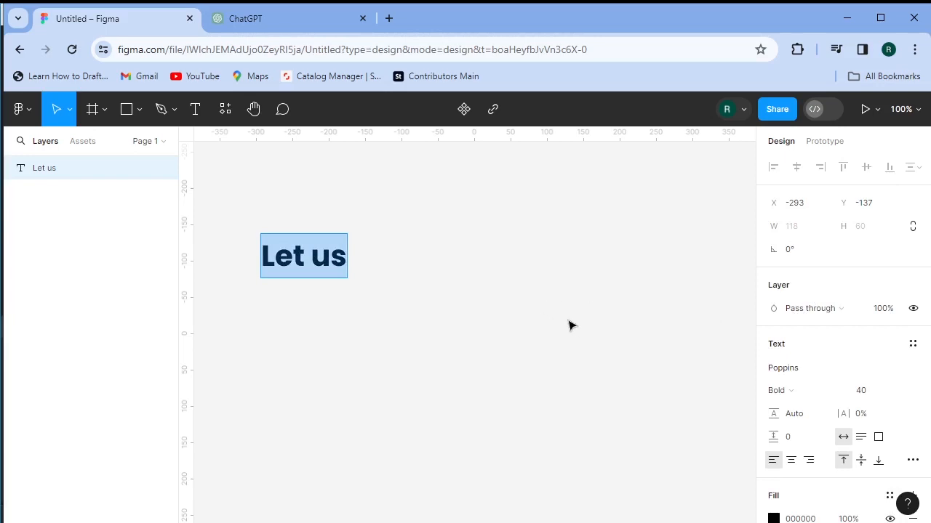
Step: Fill the "Let us" text with hex 133359 and lighten the blue to 396BA6
{"action": "scroll", "coordinate": [821, 457], "scroll_direction": "down", "scroll_amount": 3}
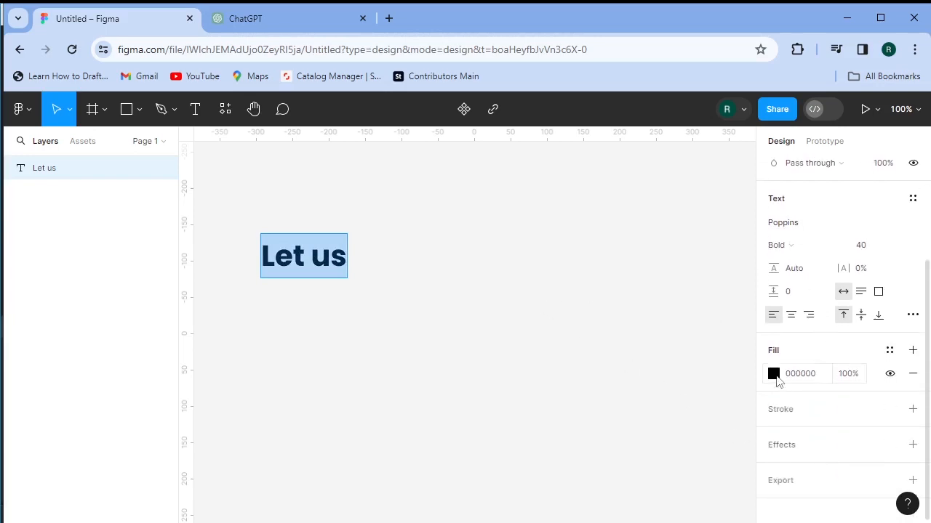
{"action": "left_click", "coordinate": [774, 375]}
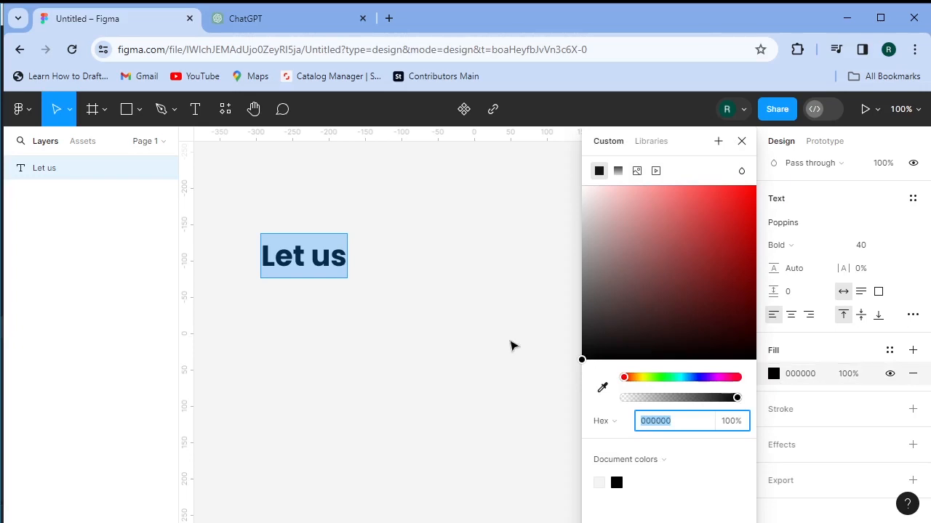
{"action": "type", "text": "133359"}
{"action": "key", "text": "Return"}
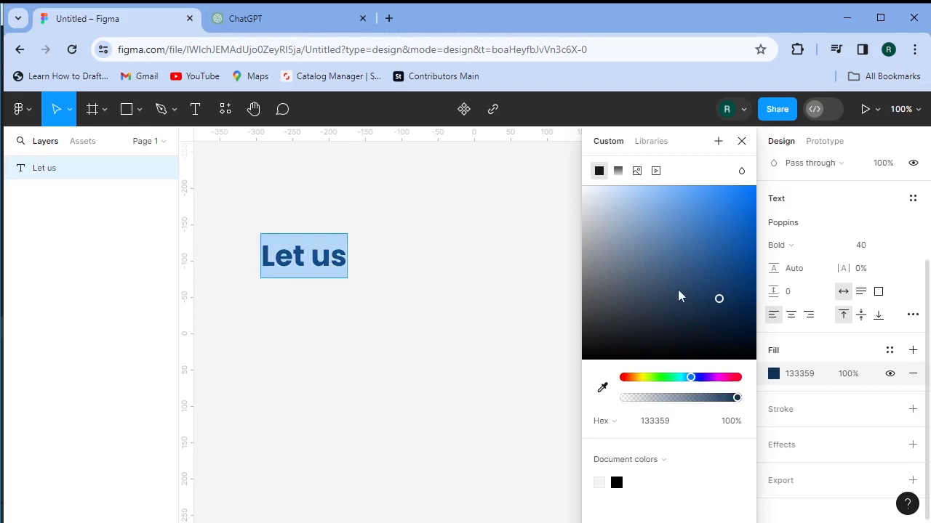
{"action": "left_click", "coordinate": [711, 274]}
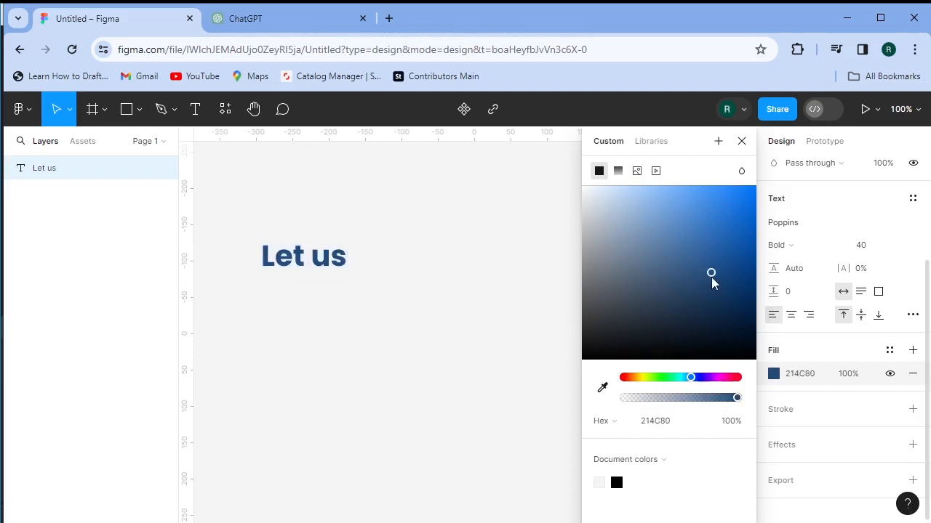
{"action": "left_click_drag", "start_coordinate": [711, 278], "coordinate": [696, 251]}
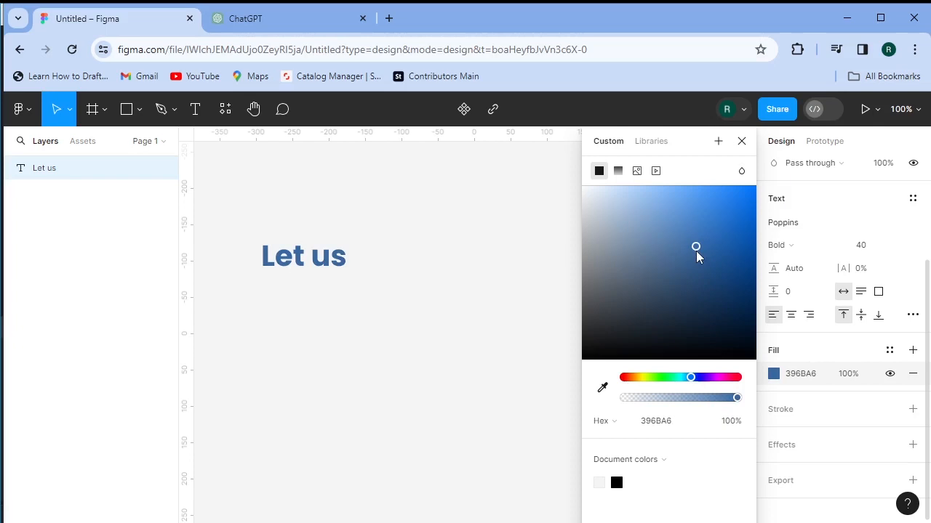
{"action": "left_click", "coordinate": [741, 141]}
{"action": "key", "text": "Escape"}
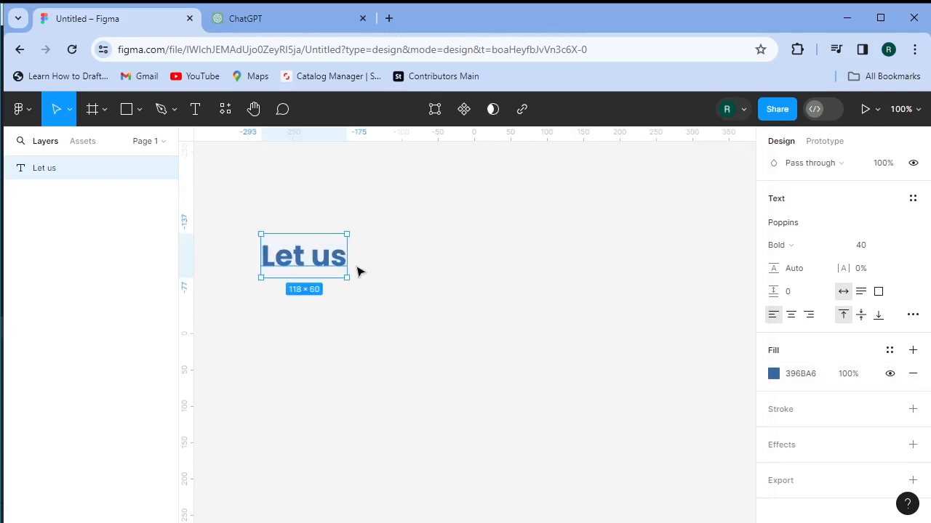
Step: Resize the "Let us" text box to about 509 × 50
{"action": "left_click_drag", "start_coordinate": [347, 277], "coordinate": [631, 271]}
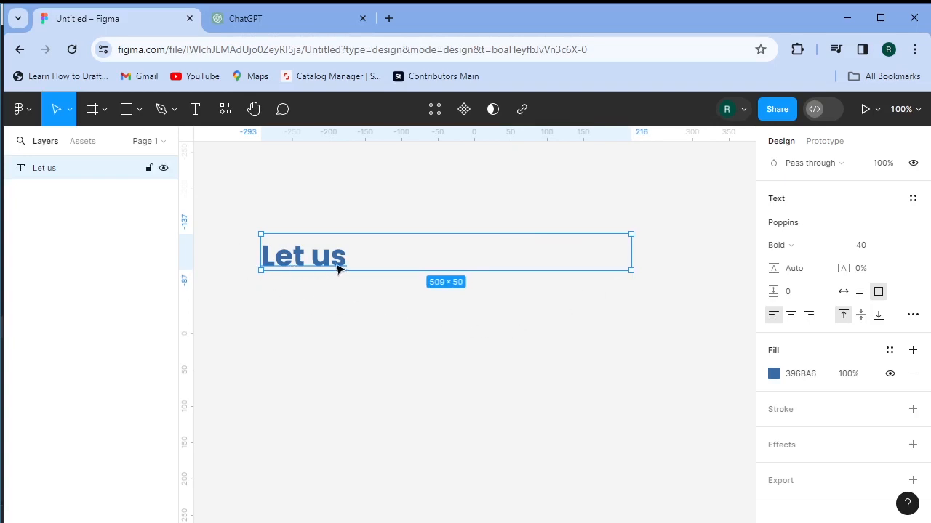
{"action": "left_click", "coordinate": [362, 314]}
{"action": "left_click", "coordinate": [326, 268]}
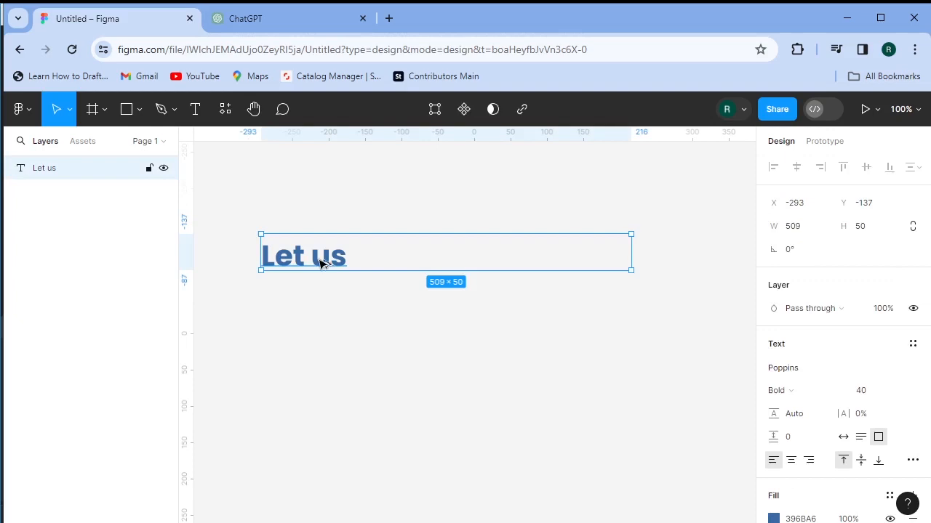
Step: Duplicate the "Let us" text just beside the original on the same line and change the copy to "Shape Your Social media"
{"action": "left_click_drag", "start_coordinate": [322, 263], "coordinate": [422, 263]}
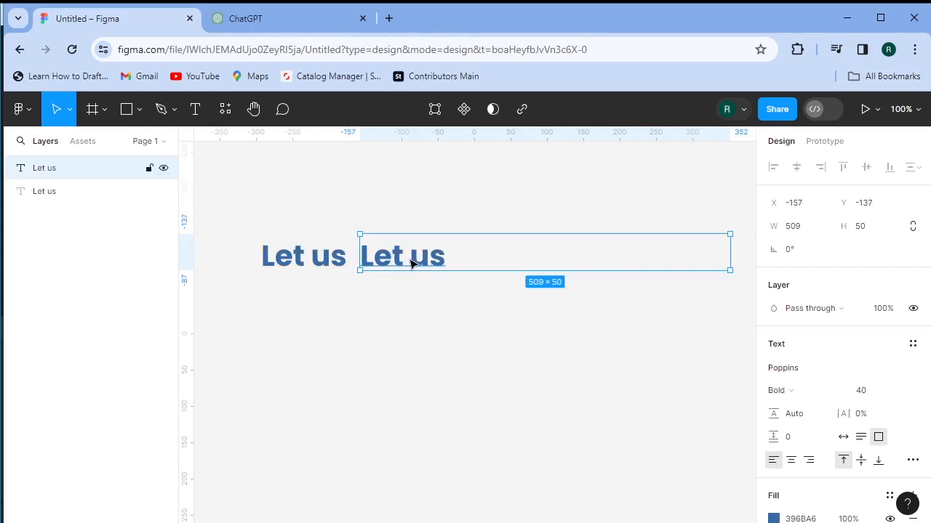
{"action": "double_click", "coordinate": [431, 264]}
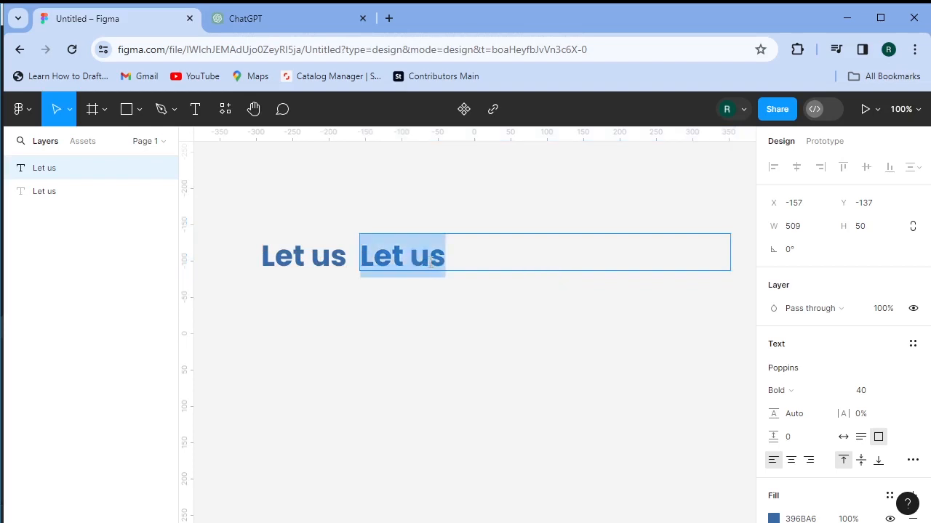
{"action": "type", "text": "Shape Your Social"}
{"action": "type", "text": "m"}
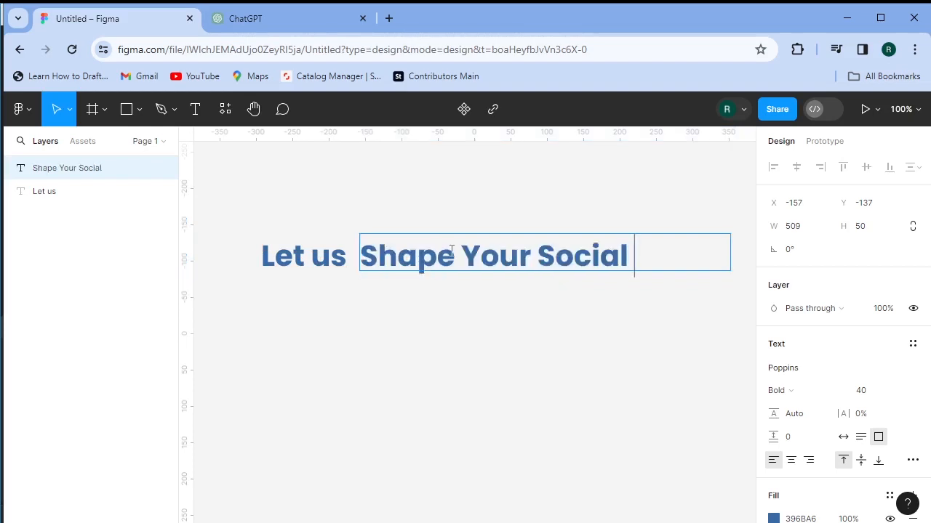
{"action": "type", "text": "edia"}
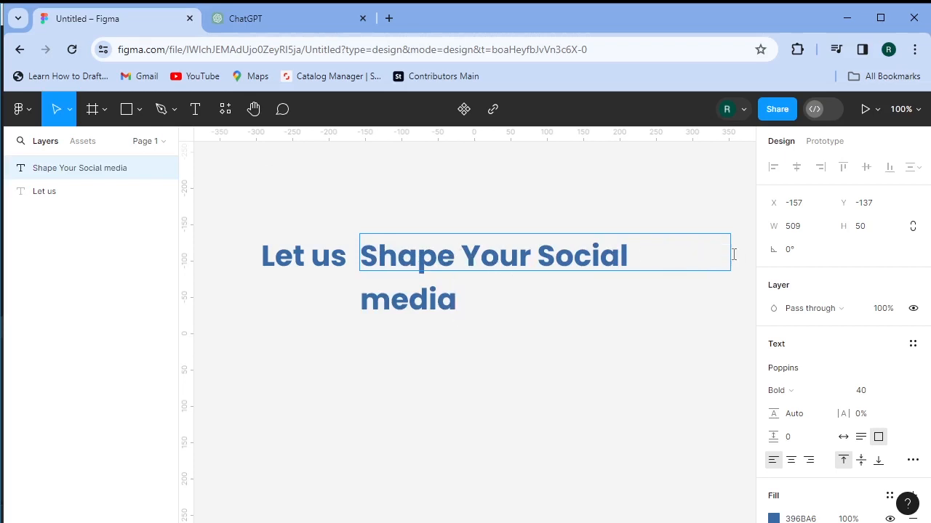
Step: Widen the "Let us" text box to about 725, keeping its height at 50
{"action": "left_click", "coordinate": [581, 263]}
{"action": "left_click", "coordinate": [300, 264]}
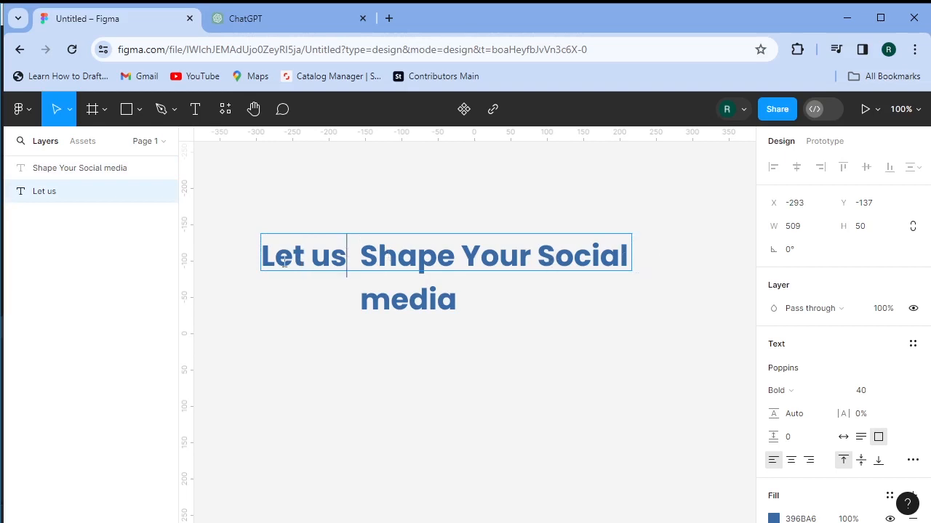
{"action": "key", "text": "Escape"}
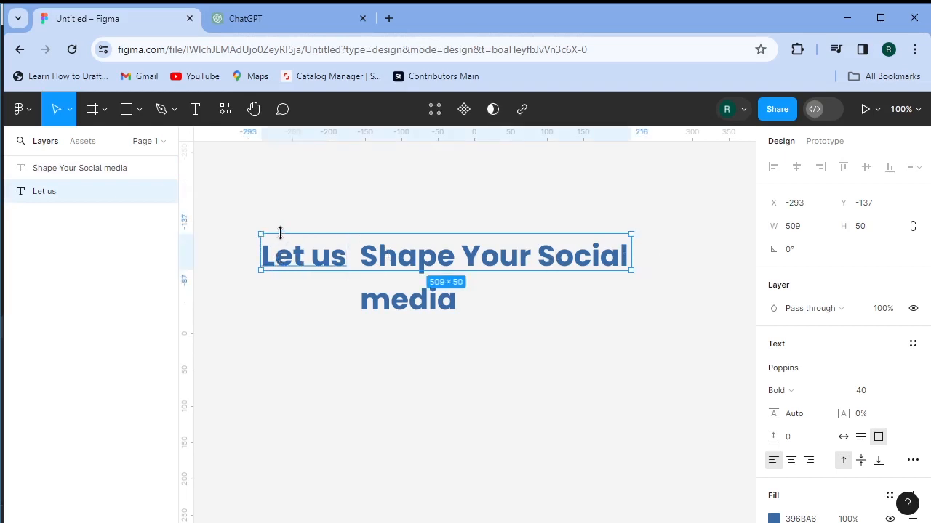
{"action": "left_click_drag", "start_coordinate": [631, 270], "coordinate": [748, 270]}
Step: Widen the "Shape Your Social media" text box to about 538 so it fits one line, and nudge it to X -159
{"action": "left_click", "coordinate": [385, 296]}
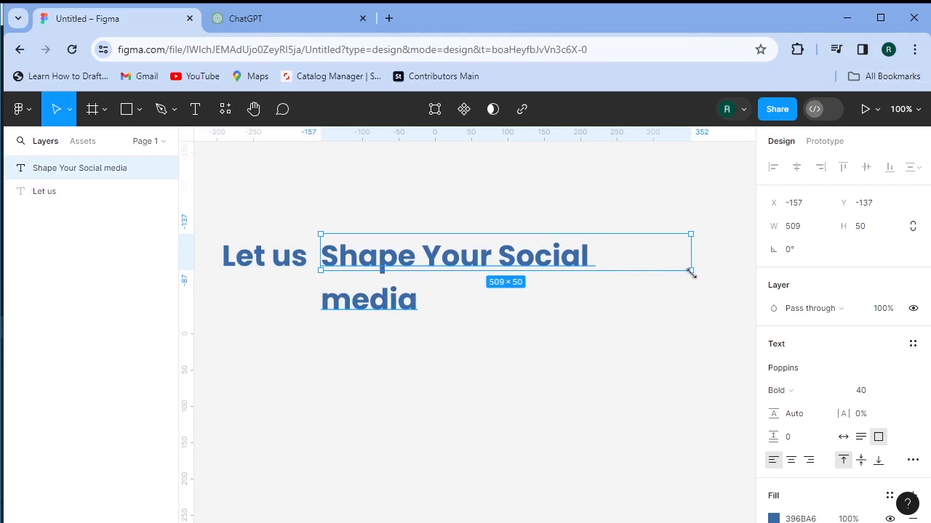
{"action": "left_click_drag", "start_coordinate": [691, 272], "coordinate": [712, 270]}
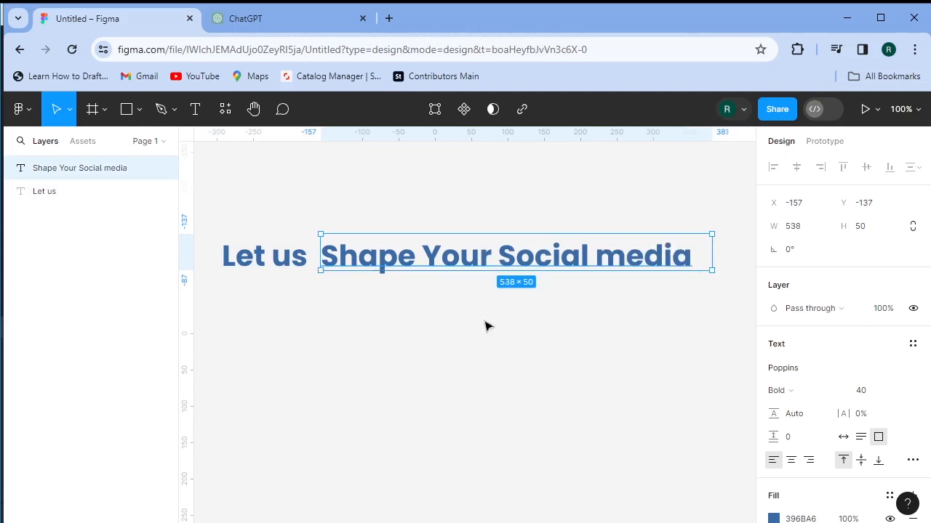
{"action": "left_click_drag", "start_coordinate": [395, 261], "coordinate": [395, 262]}
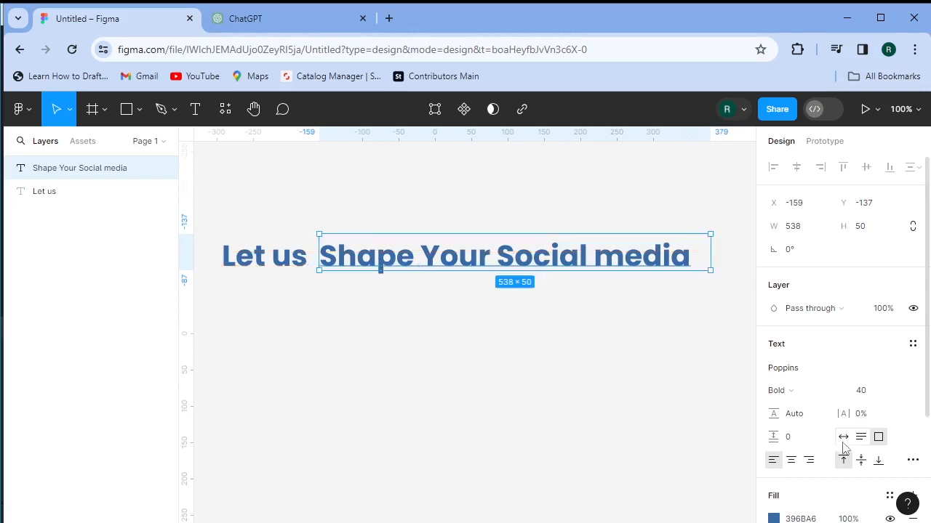
Step: Change the fill of the "Shape Your Social media" text to orange, hex F58020
{"action": "scroll", "coordinate": [836, 436], "scroll_direction": "down", "scroll_amount": 4}
{"action": "left_click", "coordinate": [773, 373]}
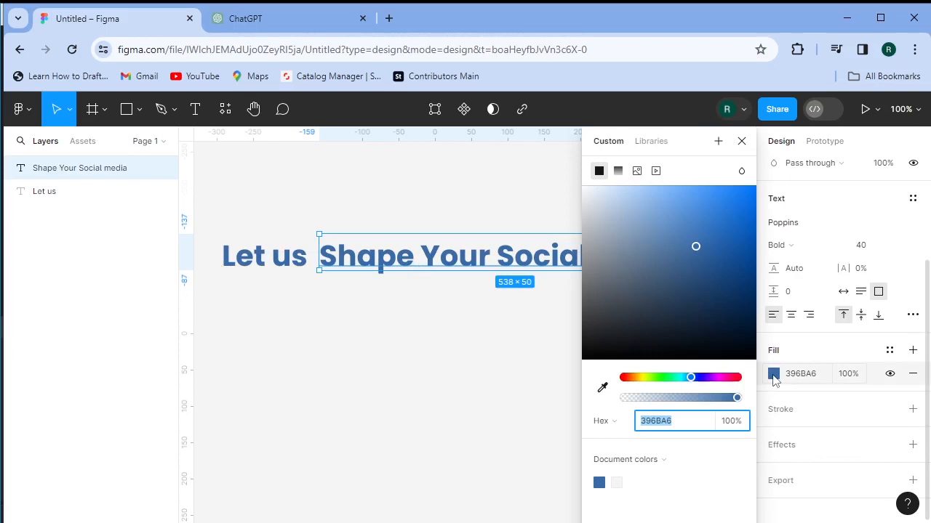
{"action": "type", "text": "f58020"}
{"action": "key", "text": "Return"}
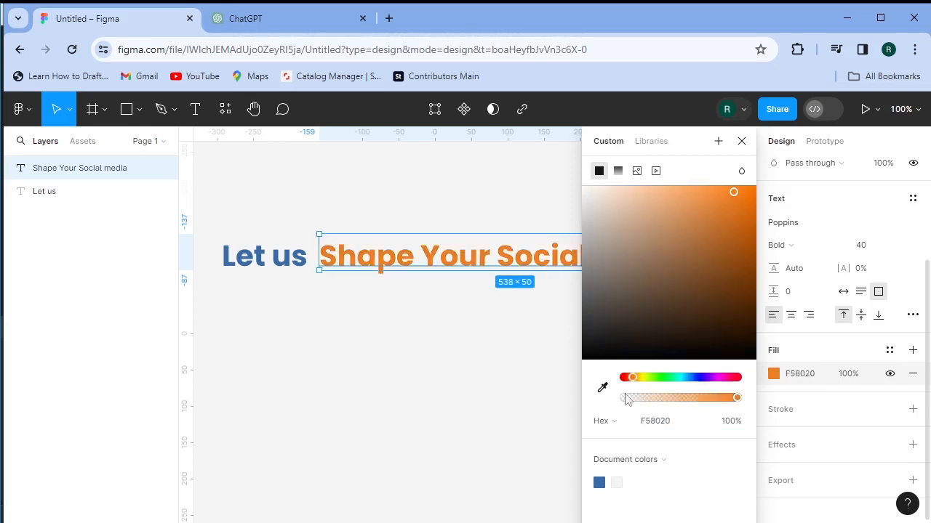
{"action": "left_click", "coordinate": [430, 378]}
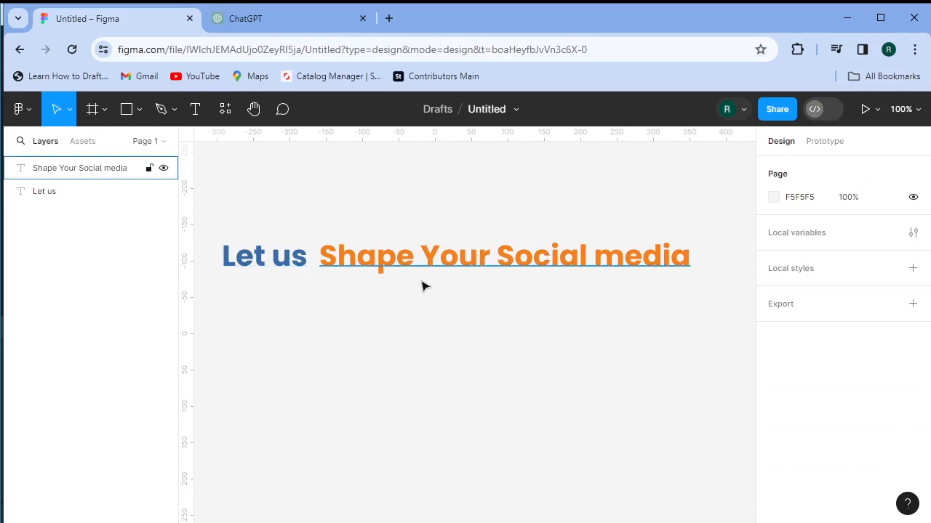
Step: Wrap only the "Shape Your Social media" text in a frame
{"action": "left_click", "coordinate": [447, 257]}
{"action": "left_click", "coordinate": [280, 259], "text": "shift"}
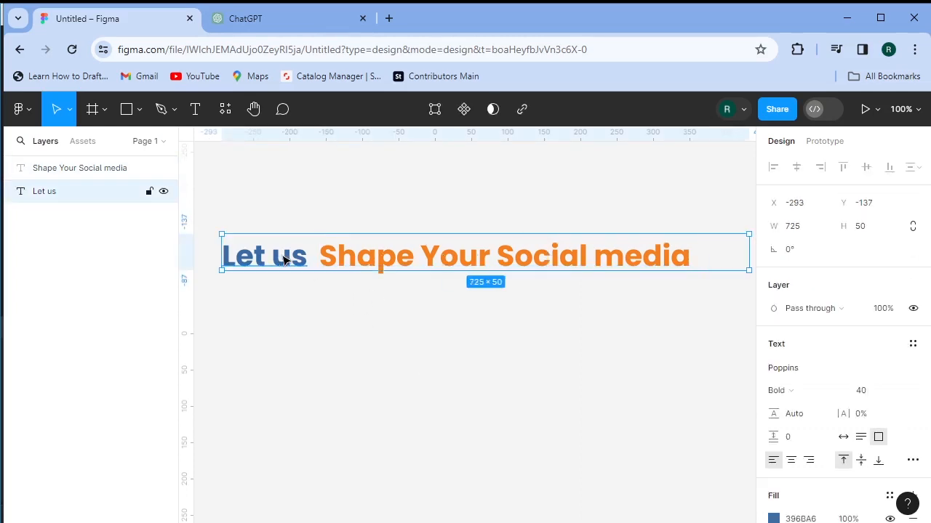
{"action": "left_click", "coordinate": [431, 260]}
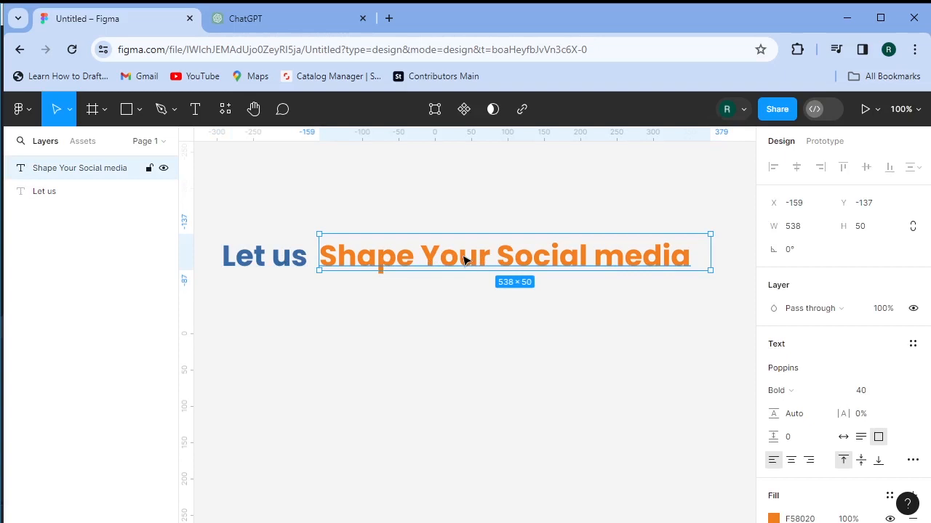
{"action": "right_click", "coordinate": [395, 244]}
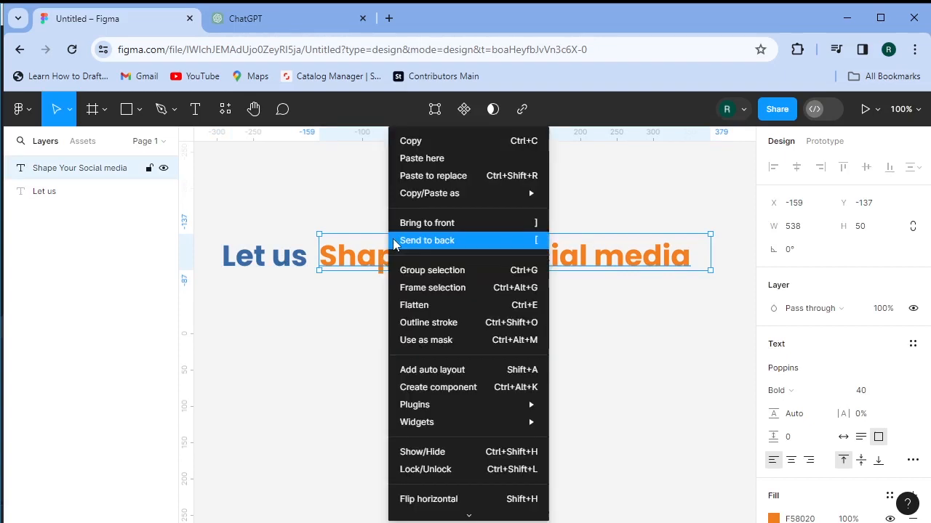
{"action": "left_click", "coordinate": [470, 290]}
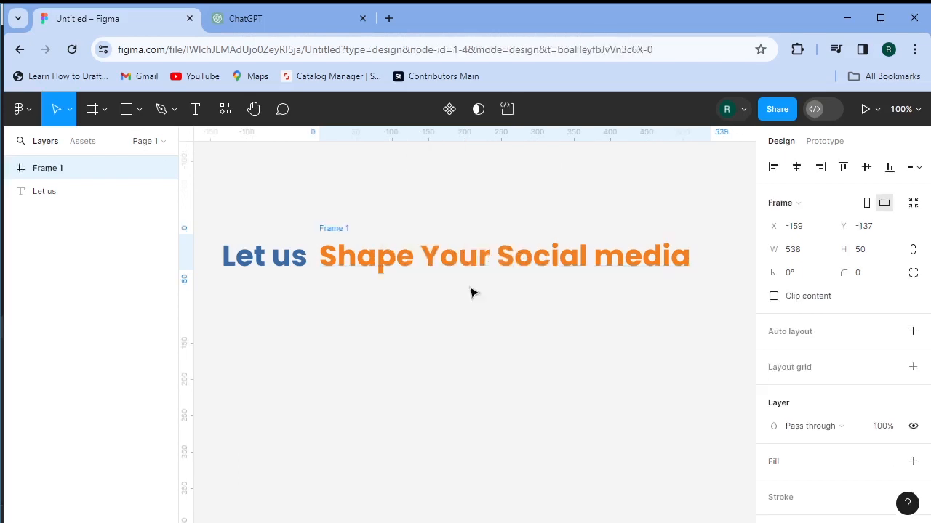
Step: Add the lines "Animate Your Vision" and "Perfect Your Edit" below "Shape Your Social media" in the framed text
{"action": "left_click", "coordinate": [696, 265]}
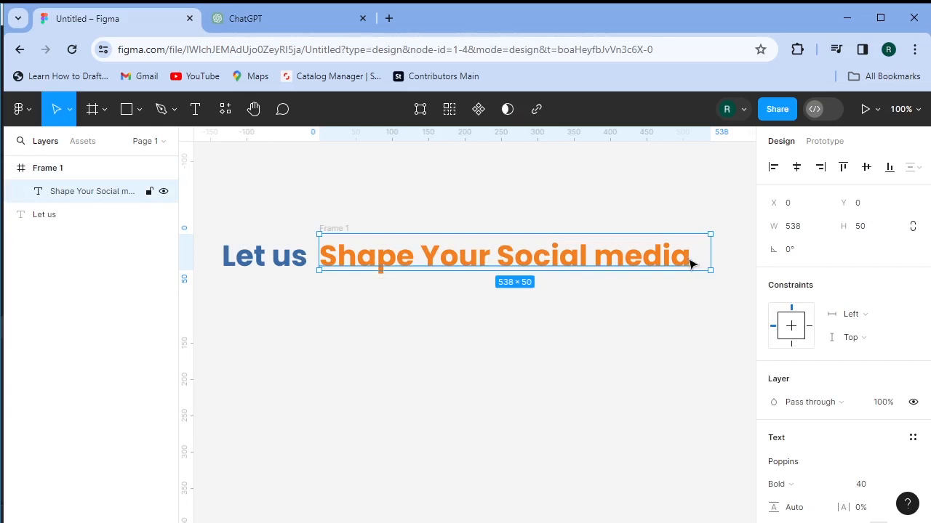
{"action": "double_click", "coordinate": [691, 259]}
{"action": "left_click", "coordinate": [690, 256]}
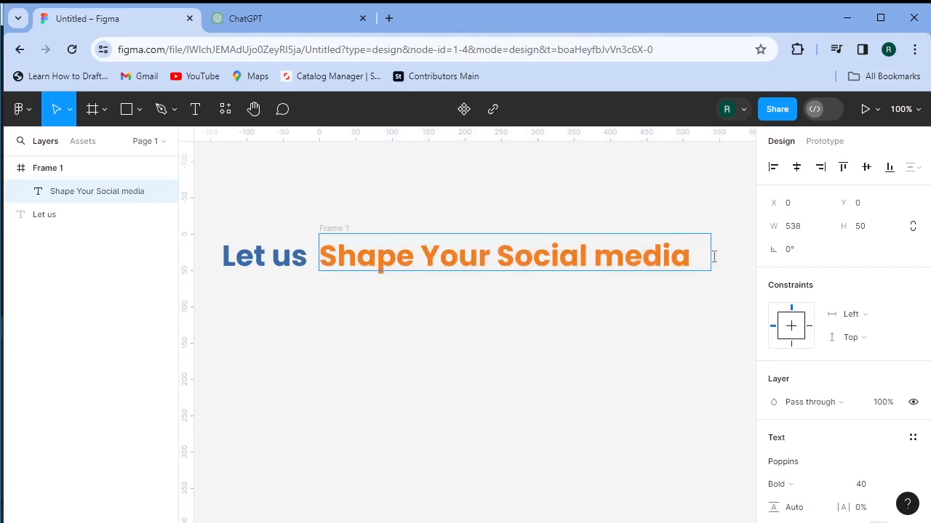
{"action": "key", "text": "Return"}
{"action": "type", "text": "Animate Your Vision"}
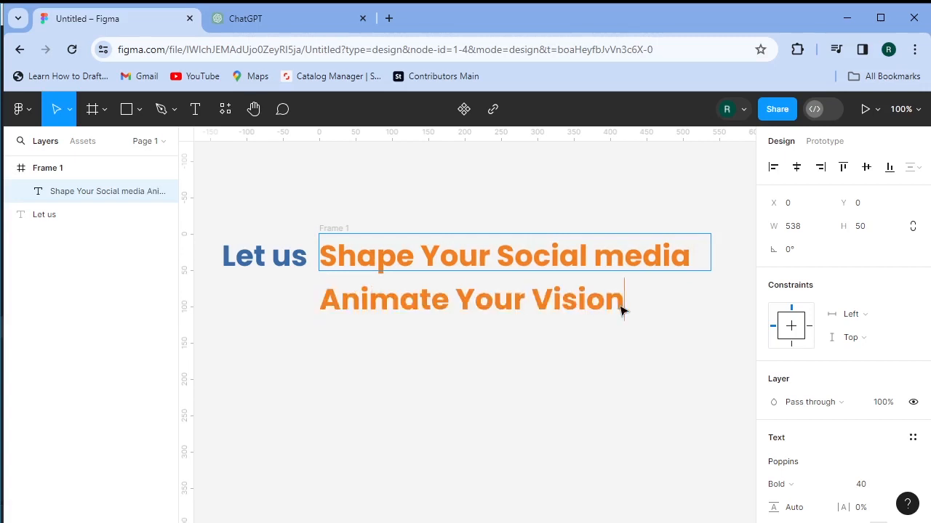
{"action": "type", "text": "Perfect Your Edit"}
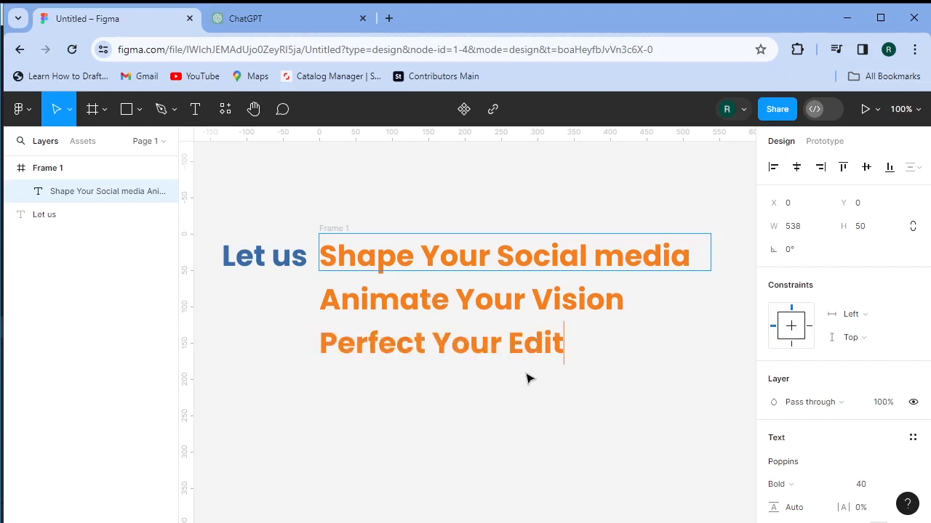
Step: Turn on Clip content for the frame around the orange phrases so only "Shape Your Social media" shows
{"action": "key", "text": "Escape"}
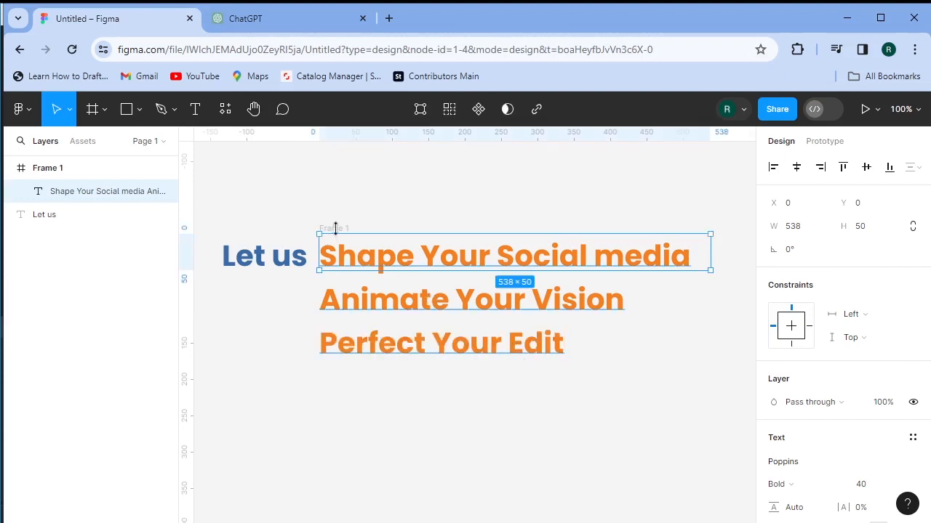
{"action": "scroll", "coordinate": [829, 353], "scroll_direction": "down", "scroll_amount": 4}
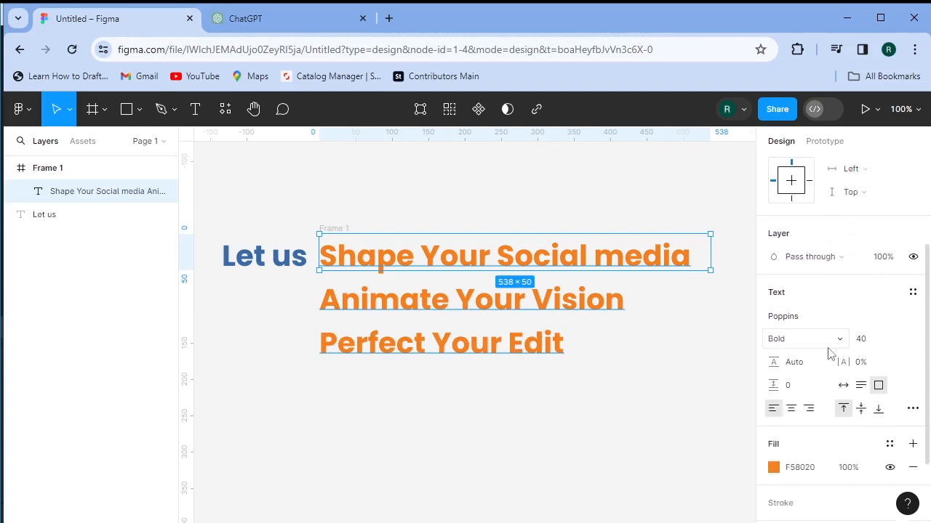
{"action": "scroll", "coordinate": [831, 354], "scroll_direction": "up", "scroll_amount": 5}
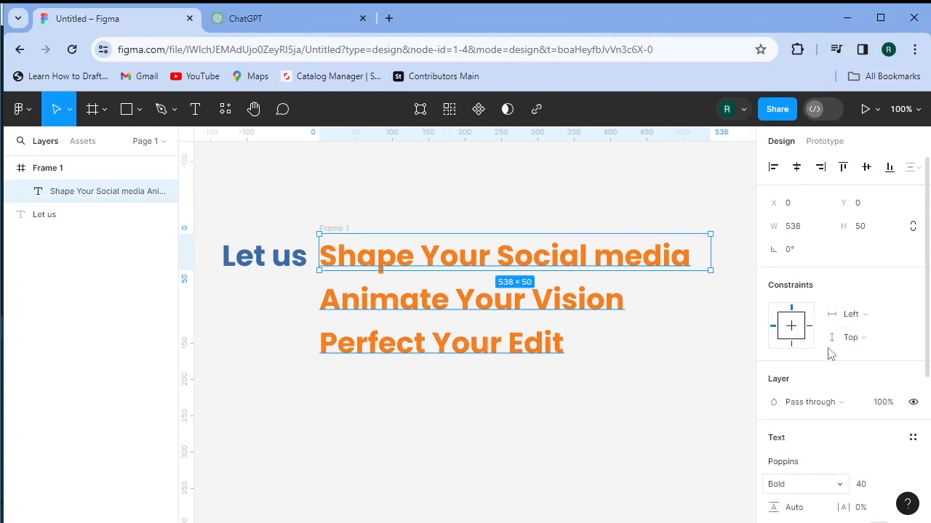
{"action": "left_click", "coordinate": [440, 217]}
{"action": "left_click", "coordinate": [473, 256]}
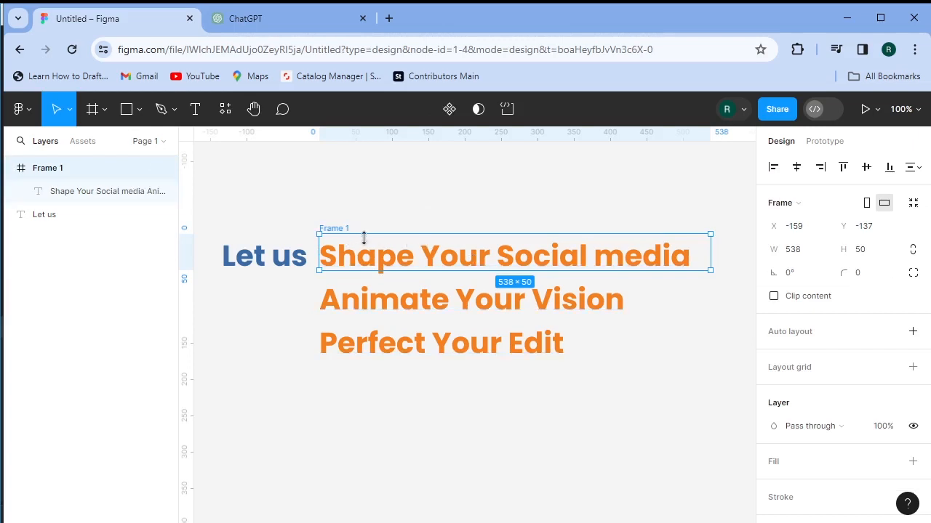
{"action": "left_click", "coordinate": [774, 297]}
{"action": "left_click", "coordinate": [773, 296]}
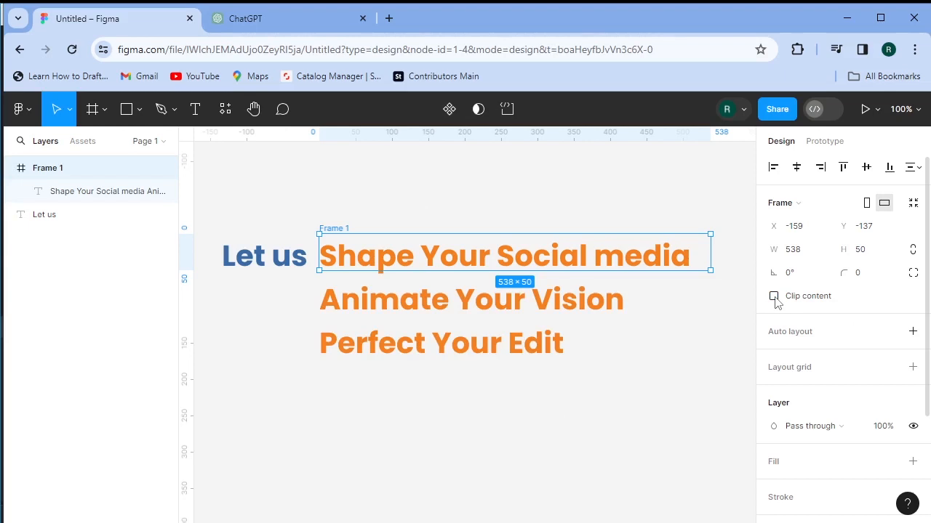
{"action": "left_click", "coordinate": [773, 296]}
{"action": "left_click", "coordinate": [774, 297]}
{"action": "left_click", "coordinate": [773, 297]}
{"action": "left_click", "coordinate": [336, 413]}
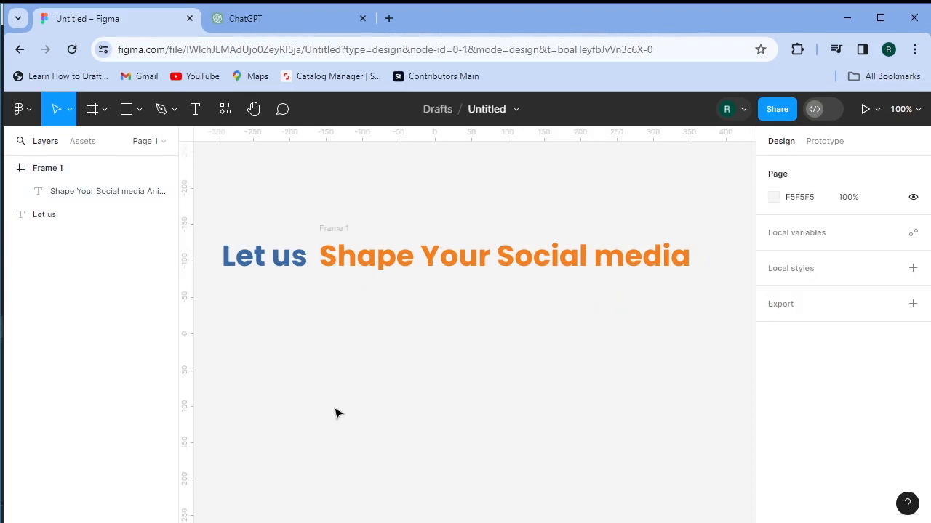
Step: Wrap both the "Let us" text and the orange text in frames using Frame selection
{"action": "left_click_drag", "start_coordinate": [211, 168], "coordinate": [632, 381]}
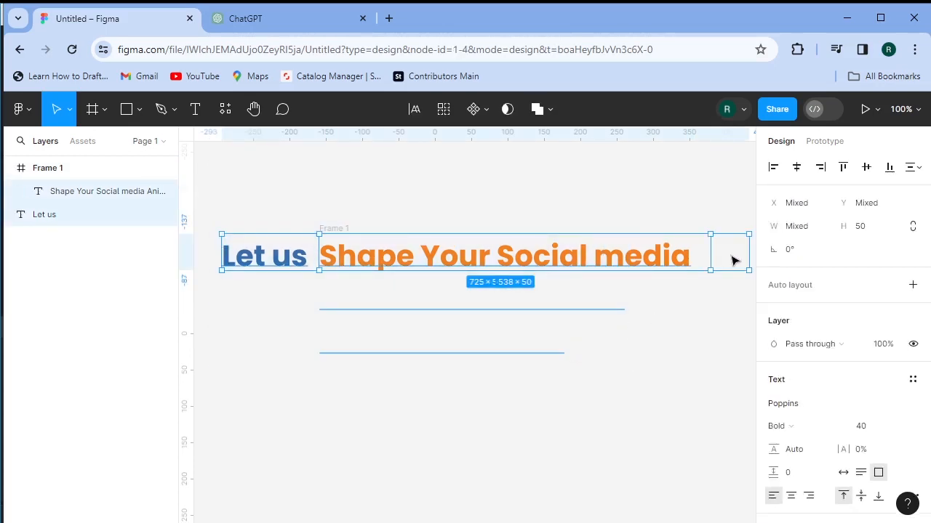
{"action": "right_click", "coordinate": [277, 243]}
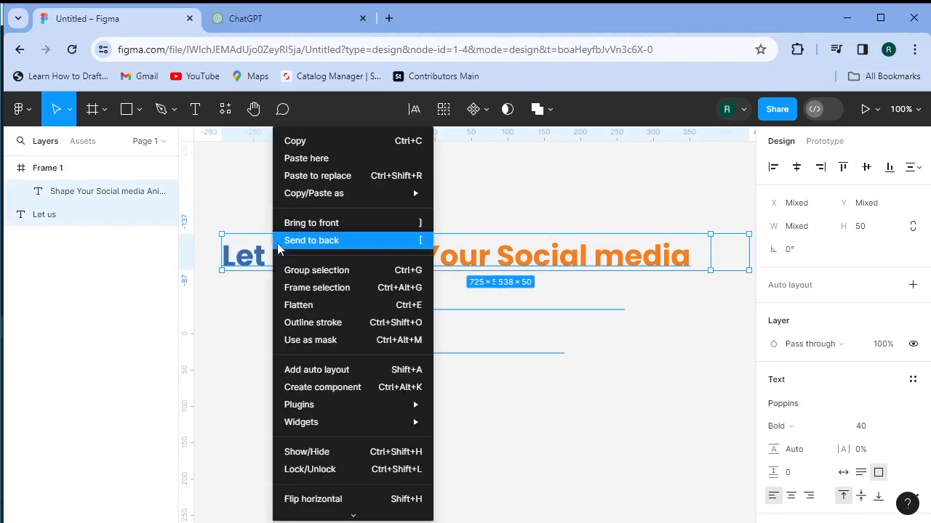
{"action": "left_click", "coordinate": [341, 288]}
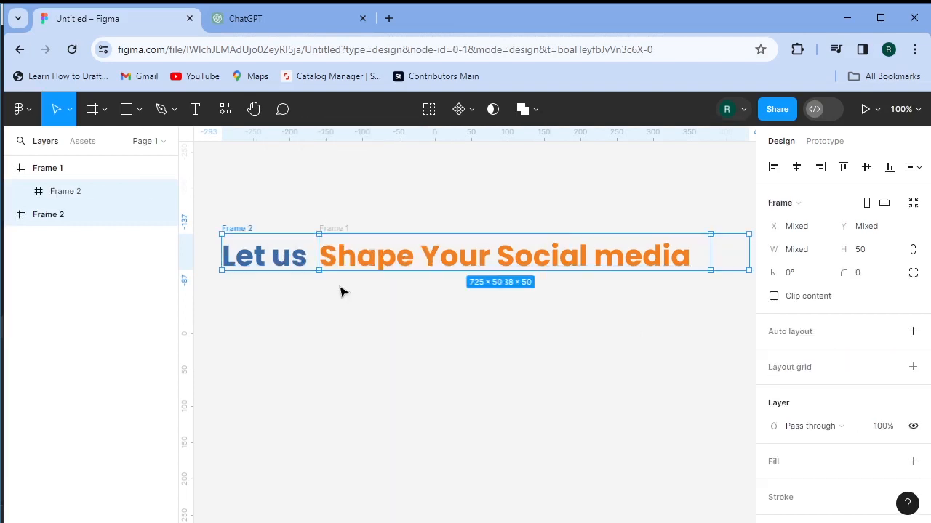
{"action": "left_click", "coordinate": [368, 334]}
Step: Nest the clipped orange-text frame, Frame 1, inside the top-level Frame 2 that holds "Let us"
{"action": "left_click", "coordinate": [234, 220]}
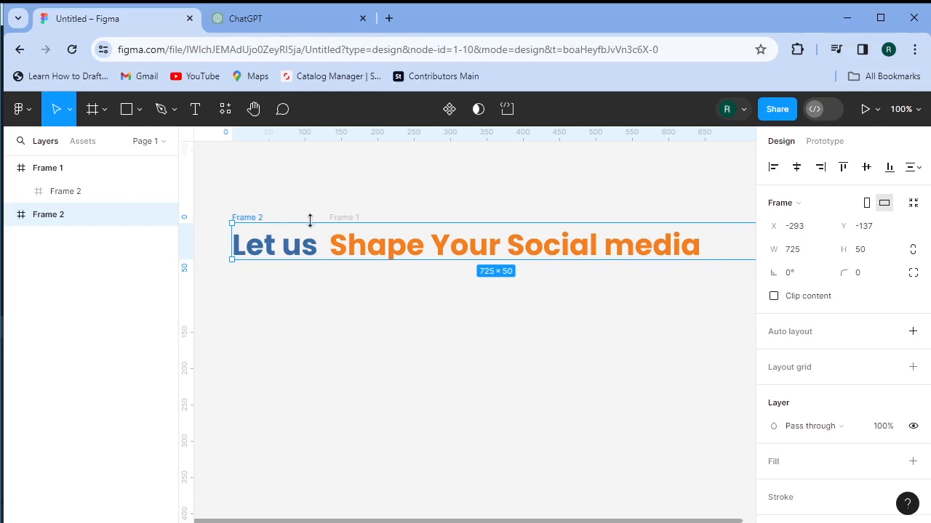
{"action": "left_click", "coordinate": [355, 217]}
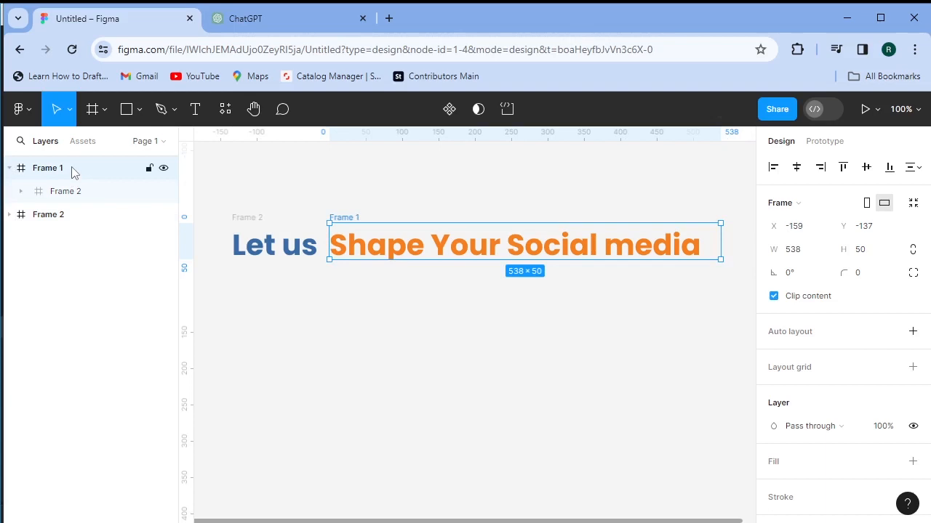
{"action": "left_click_drag", "start_coordinate": [72, 172], "coordinate": [72, 223]}
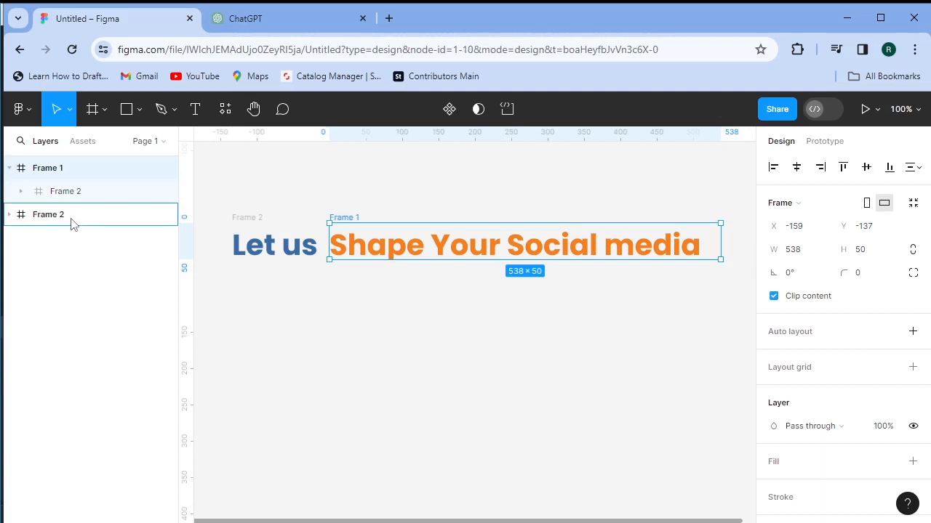
{"action": "left_click", "coordinate": [399, 368]}
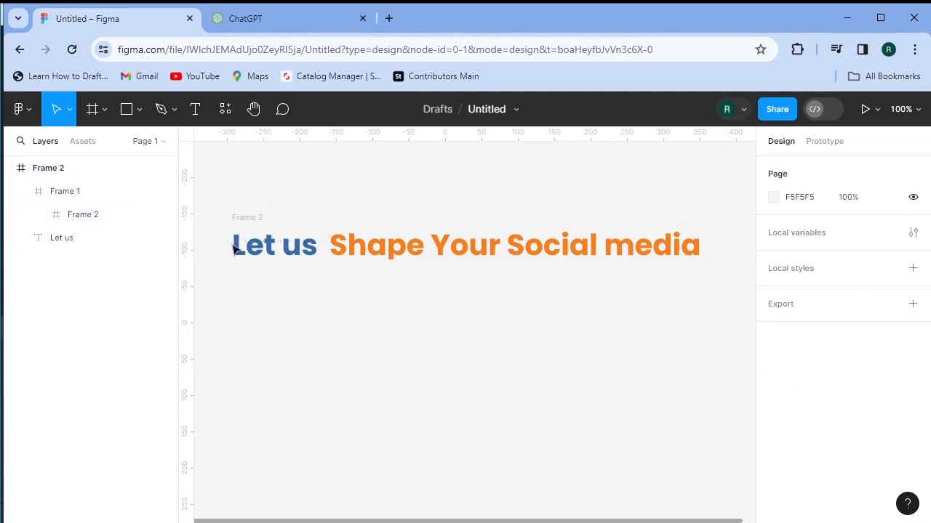
Step: Rename the outer frame that holds "Let us" and the orange text as "Main"
{"action": "left_click", "coordinate": [61, 174]}
{"action": "double_click", "coordinate": [43, 168]}
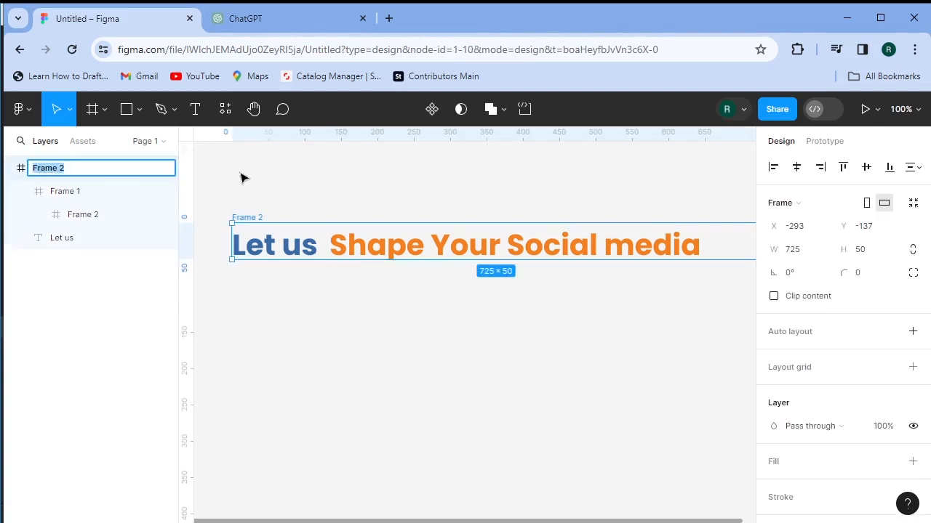
{"action": "type", "text": "Main"}
{"action": "key", "text": "Return"}
{"action": "left_click", "coordinate": [145, 316]}
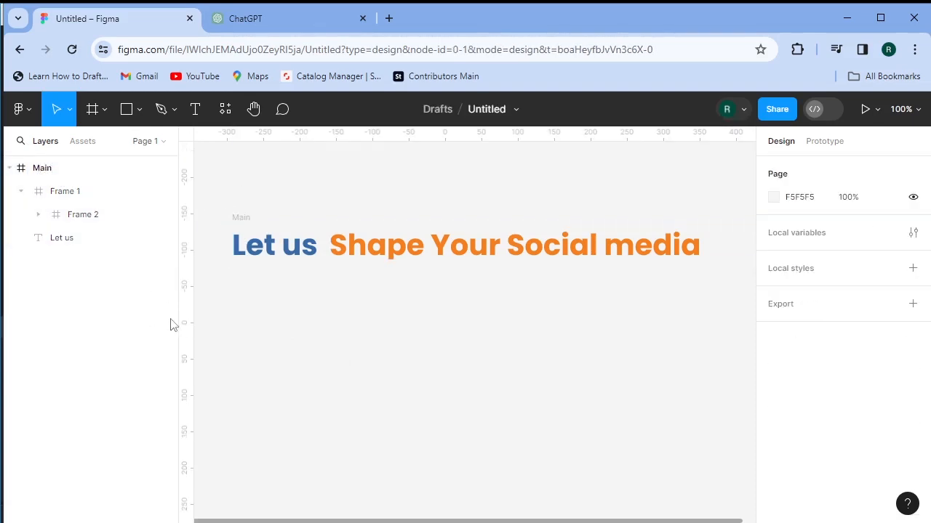
Step: Duplicate the Main frame twice, stacking the copies directly below it with equal spacing
{"action": "left_click", "coordinate": [240, 218]}
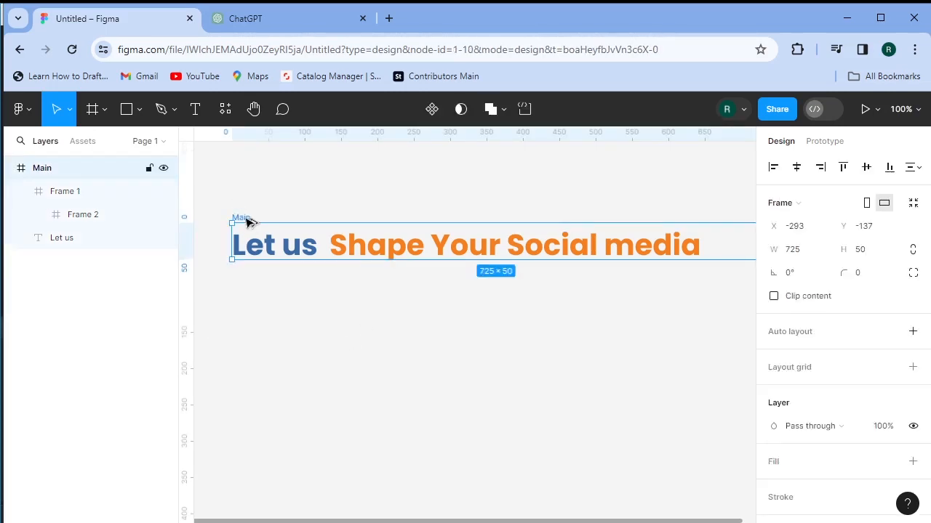
{"action": "left_click_drag", "start_coordinate": [247, 222], "coordinate": [249, 274]}
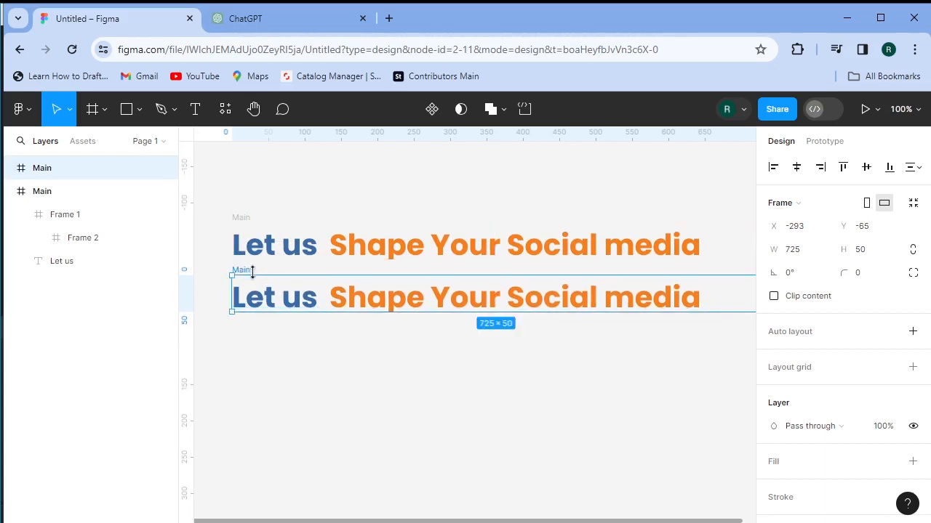
{"action": "key", "text": "ctrl+d"}
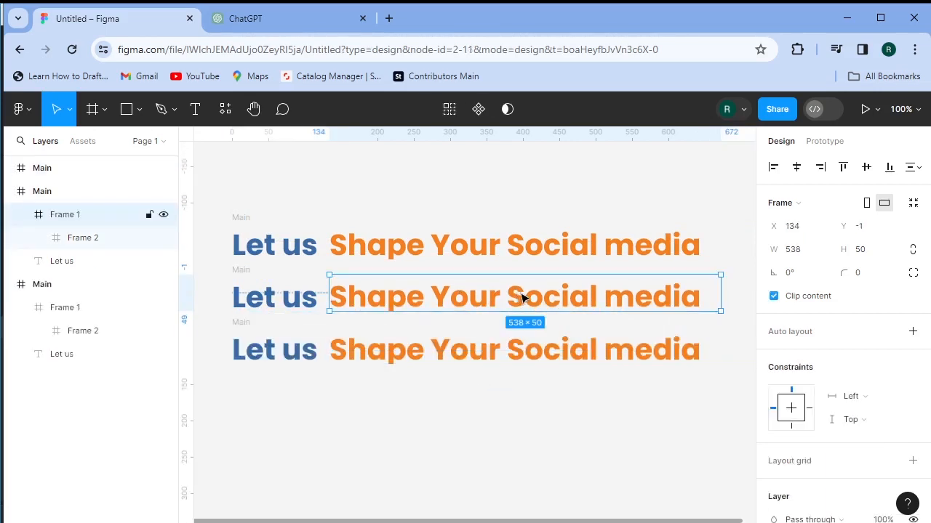
Step: Nudge the inner orange-text frame of the second Main up to Y -60 so "Animate Your Vision" shows beside "Let us"
{"action": "left_click", "coordinate": [544, 293]}
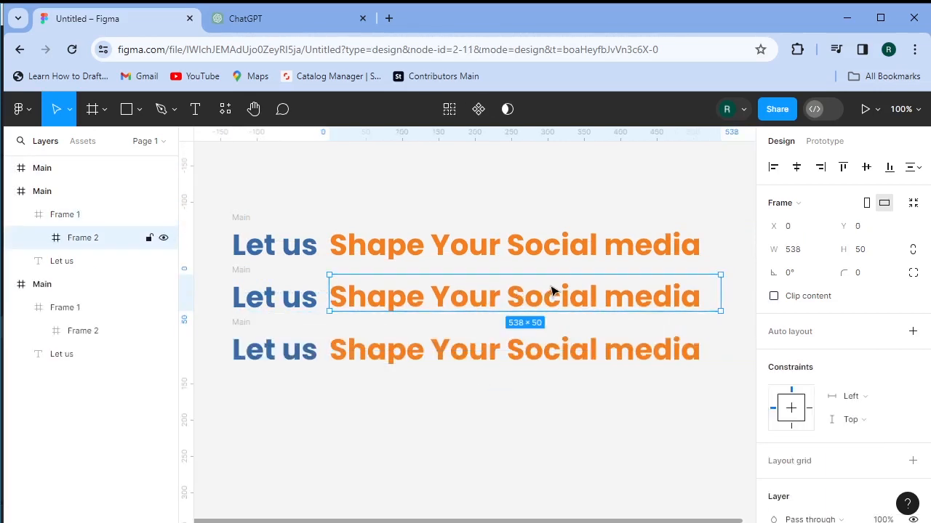
{"action": "key", "text": "Up"}
{"action": "key", "text": "Up"}
{"action": "key", "text": "Up"}
{"action": "key", "text": "Up"}
{"action": "key", "text": "Up"}
{"action": "key", "text": "Up"}
{"action": "key", "text": "Up"}
{"action": "key", "text": "Up"}
{"action": "key", "text": "Up"}
{"action": "key", "text": "Up"}
{"action": "key", "text": "Up"}
{"action": "key", "text": "Up"}
{"action": "key", "text": "Up"}
{"action": "key", "text": "Up"}
{"action": "key", "text": "Up"}
{"action": "key", "text": "Up"}
{"action": "key", "text": "Up"}
{"action": "key", "text": "Up"}
{"action": "key", "text": "Up"}
{"action": "key", "text": "Up"}
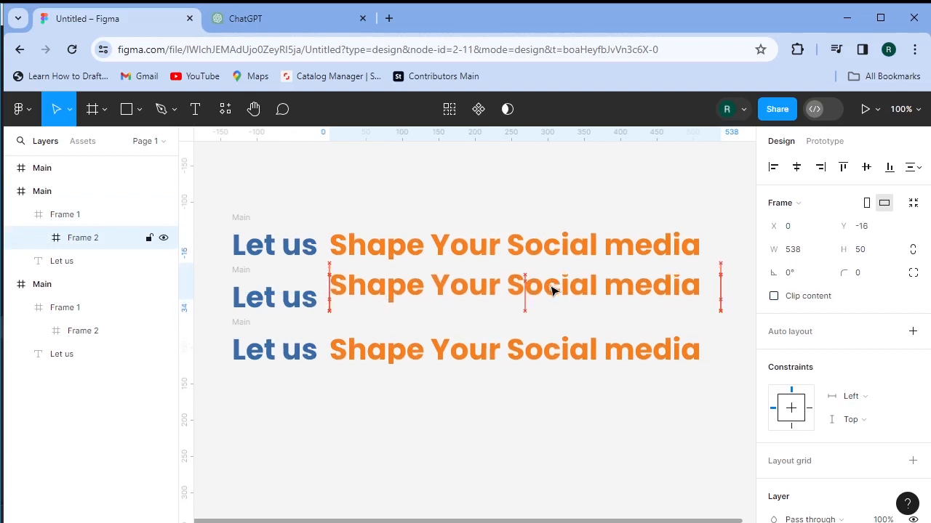
{"action": "key", "text": "Up"}
{"action": "key", "text": "Up"}
{"action": "key", "text": "Up"}
{"action": "key", "text": "Up"}
{"action": "key", "text": "Up"}
{"action": "key", "text": "Up"}
{"action": "key", "text": "Up"}
{"action": "key", "text": "Up"}
{"action": "key", "text": "Up"}
{"action": "key", "text": "Up"}
{"action": "key", "text": "Up"}
{"action": "key", "text": "Up"}
{"action": "key", "text": "Up"}
{"action": "key", "text": "Up"}
{"action": "key", "text": "Up"}
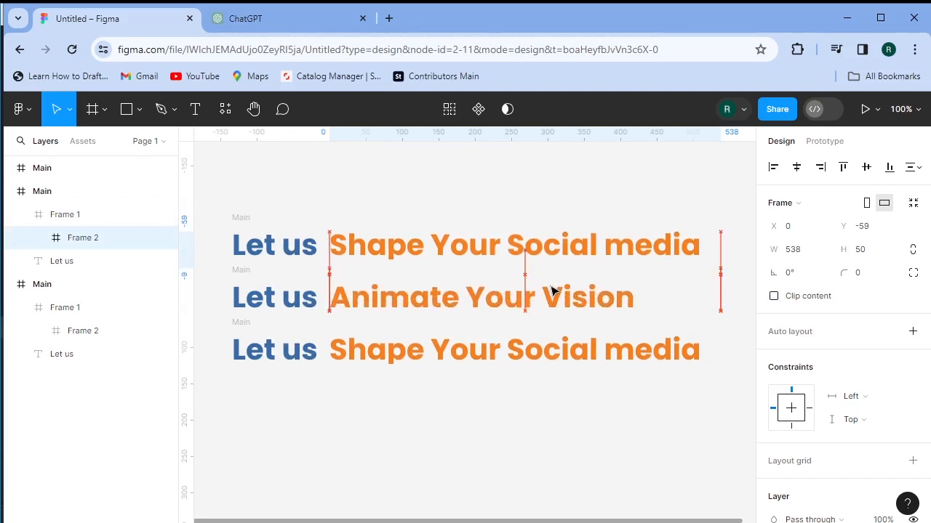
{"action": "key", "text": "Down"}
{"action": "key", "text": "Down"}
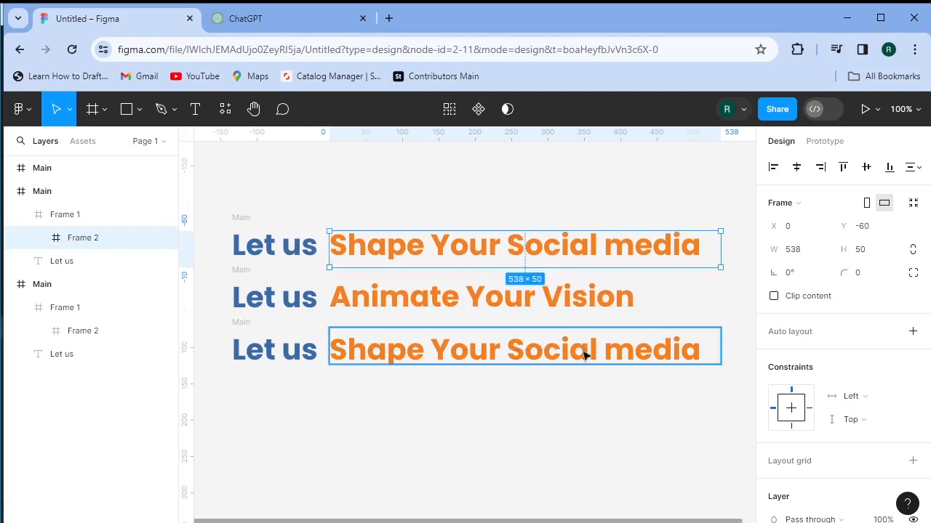
Step: Nudge the inner orange-text frame of the third Main up to Y -121 so "Perfect Your Edit" shows beside "Let us"
{"action": "left_click", "coordinate": [602, 364]}
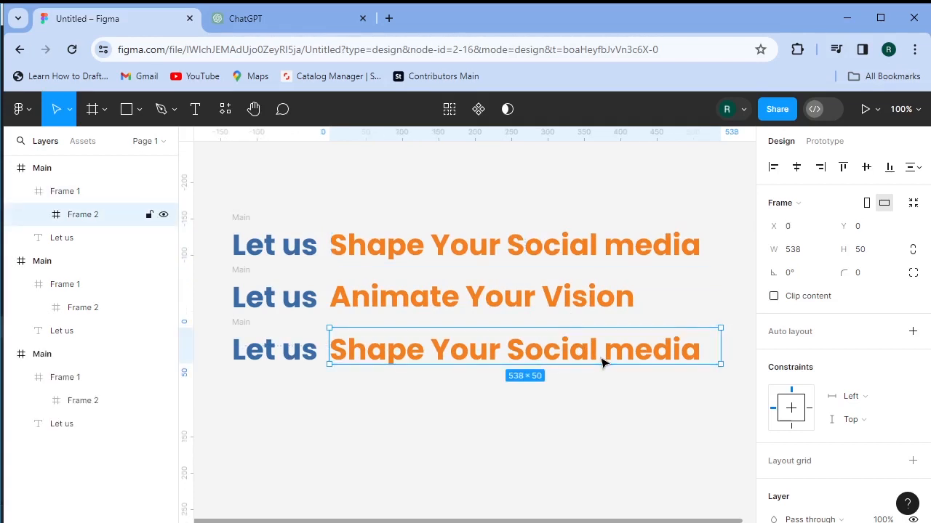
{"action": "key", "text": "Up"}
{"action": "key", "text": "Up"}
{"action": "key", "text": "Up"}
{"action": "key", "text": "Up"}
{"action": "key", "text": "Up"}
{"action": "key", "text": "Up"}
{"action": "key", "text": "Up"}
{"action": "key", "text": "Up"}
{"action": "key", "text": "Up"}
{"action": "key", "text": "Up"}
{"action": "key", "text": "Up"}
{"action": "key", "text": "Up"}
{"action": "key", "text": "Up"}
{"action": "key", "text": "Up"}
{"action": "key", "text": "Up"}
{"action": "key", "text": "Up"}
{"action": "key", "text": "Up"}
{"action": "key", "text": "Up"}
{"action": "key", "text": "Up"}
{"action": "key", "text": "Up"}
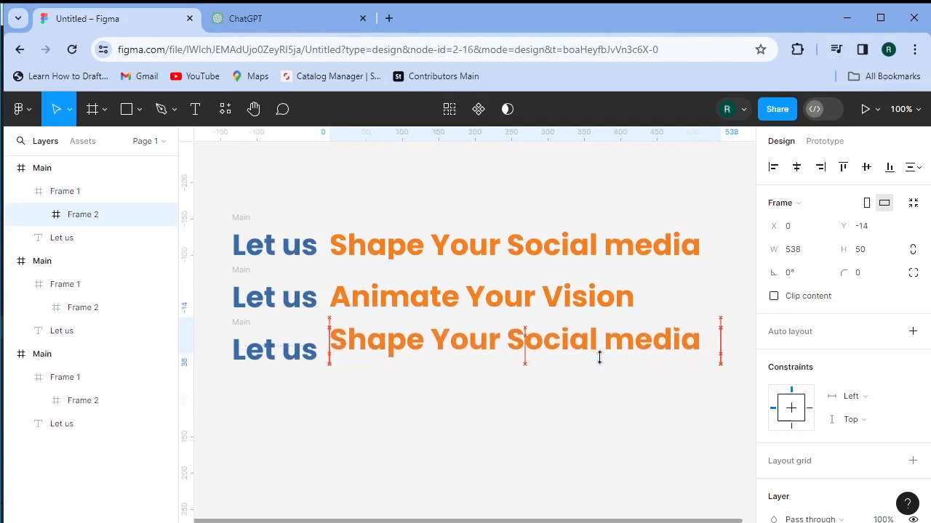
{"action": "key", "text": "Up"}
{"action": "key", "text": "Up"}
{"action": "key", "text": "Up"}
{"action": "key", "text": "Up"}
{"action": "key", "text": "Up"}
{"action": "key", "text": "Up"}
{"action": "key", "text": "Up"}
{"action": "key", "text": "Up"}
{"action": "key", "text": "Up"}
{"action": "key", "text": "Up"}
{"action": "key", "text": "Up"}
{"action": "key", "text": "Up"}
{"action": "key", "text": "Up"}
{"action": "key", "text": "Up"}
{"action": "key", "text": "Up"}
{"action": "key", "text": "Up"}
{"action": "key", "text": "Up"}
{"action": "key", "text": "Up"}
{"action": "key", "text": "Up"}
{"action": "key", "text": "Up"}
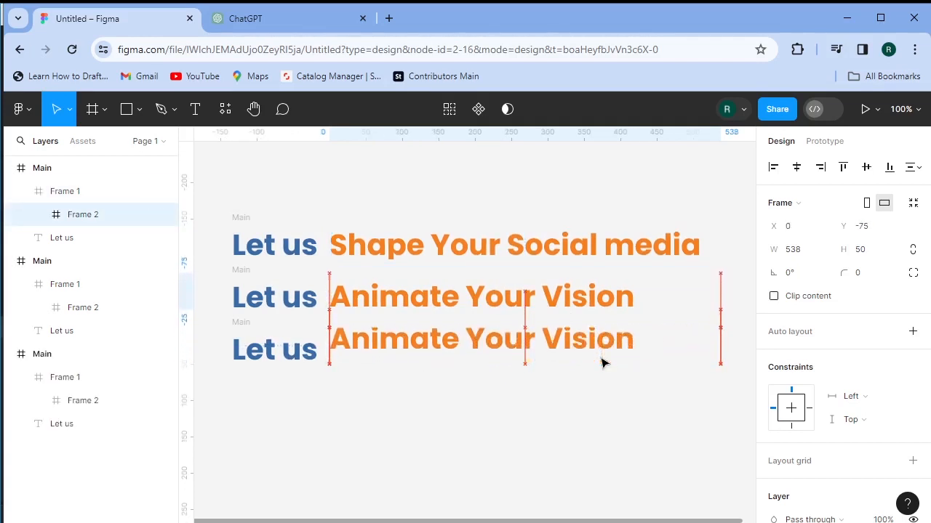
{"action": "key", "text": "Up"}
{"action": "key", "text": "Up"}
{"action": "key", "text": "Up"}
{"action": "key", "text": "Up"}
{"action": "key", "text": "Up"}
{"action": "key", "text": "Up"}
{"action": "key", "text": "Up"}
{"action": "key", "text": "Up"}
{"action": "key", "text": "Up"}
{"action": "key", "text": "Up"}
{"action": "key", "text": "Up"}
{"action": "key", "text": "Up"}
{"action": "key", "text": "Up"}
{"action": "key", "text": "Up"}
{"action": "key", "text": "Up"}
{"action": "key", "text": "Up"}
{"action": "key", "text": "Up"}
{"action": "key", "text": "Up"}
{"action": "key", "text": "Up"}
{"action": "key", "text": "Up"}
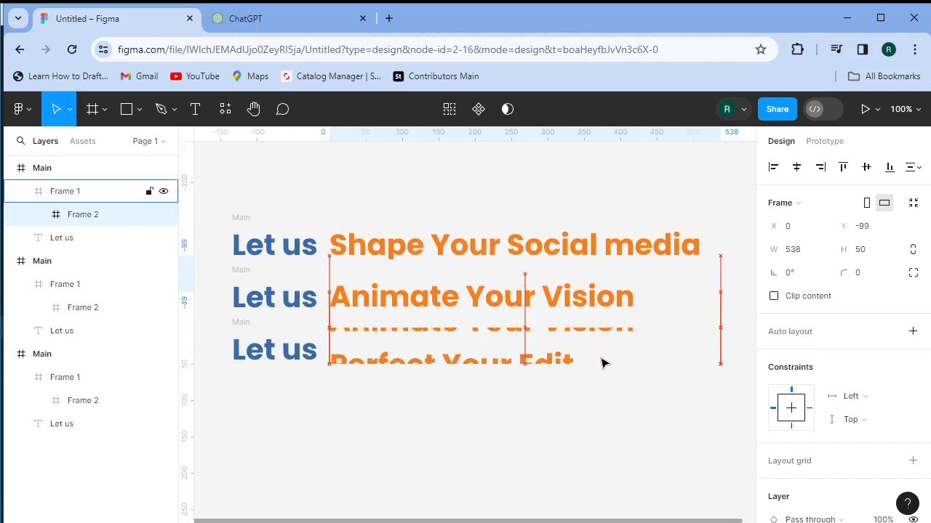
{"action": "key", "text": "Up"}
{"action": "key", "text": "Up"}
{"action": "key", "text": "Up"}
{"action": "key", "text": "Up"}
{"action": "key", "text": "Up"}
{"action": "key", "text": "Up"}
{"action": "key", "text": "Up"}
{"action": "key", "text": "Up"}
{"action": "key", "text": "Up"}
{"action": "key", "text": "Up"}
{"action": "key", "text": "Up"}
{"action": "key", "text": "Up"}
{"action": "key", "text": "Up"}
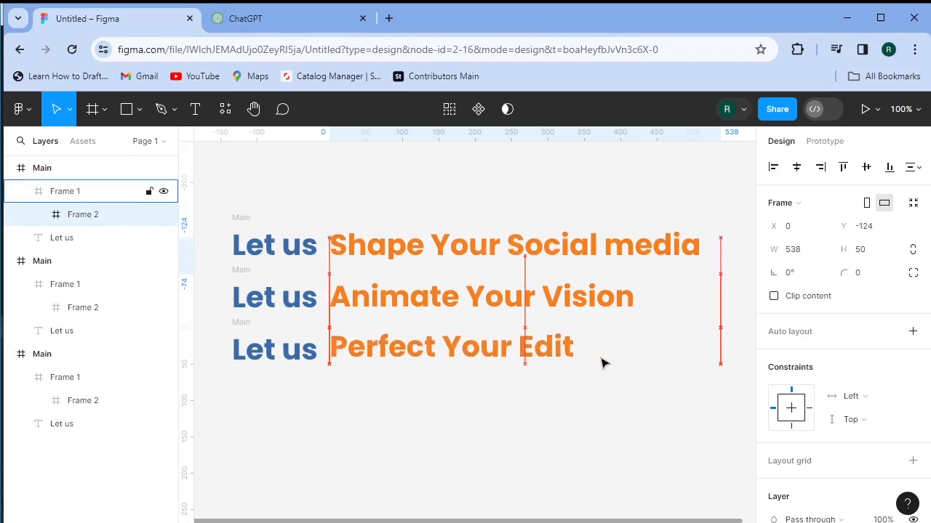
{"action": "key", "text": "Down"}
{"action": "key", "text": "Down"}
{"action": "key", "text": "Down"}
{"action": "key", "text": "Down"}
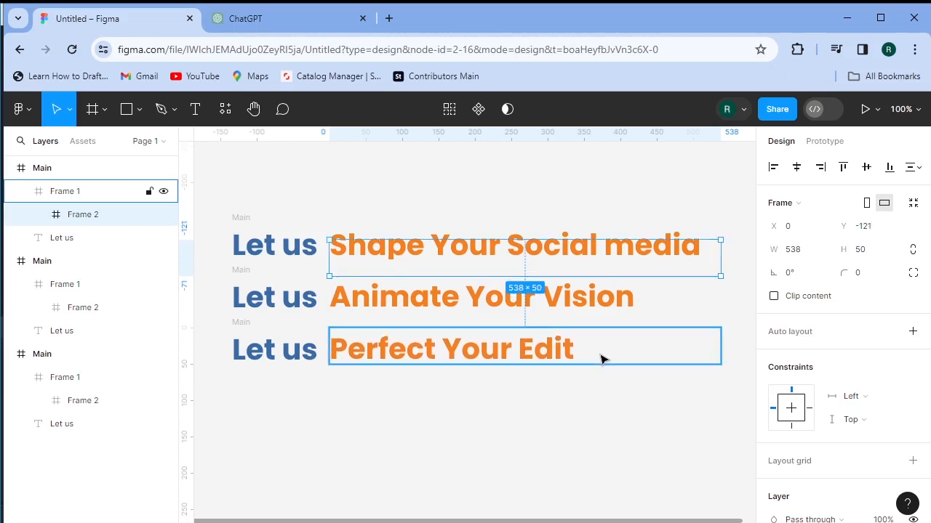
{"action": "left_click", "coordinate": [525, 445]}
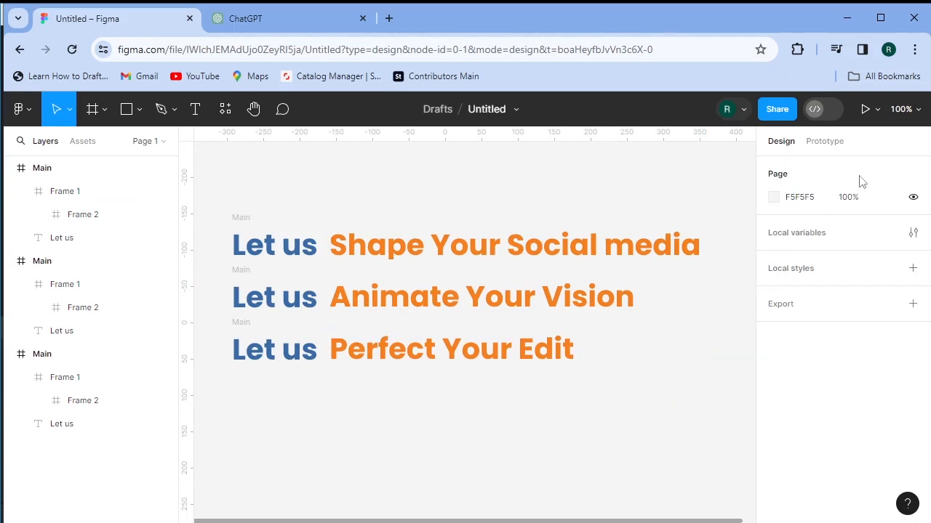
Step: Create a prototype connection from the first Main frame to the second Main frame
{"action": "left_click", "coordinate": [824, 143]}
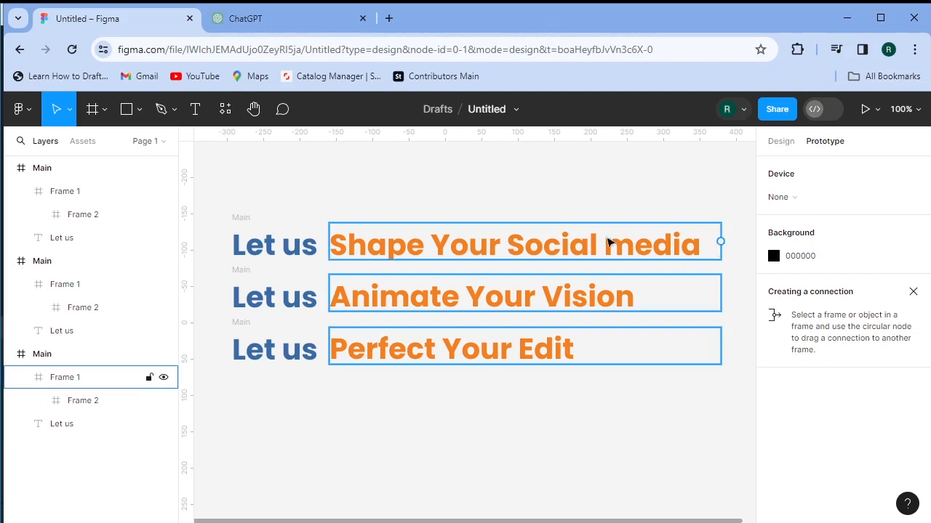
{"action": "left_click", "coordinate": [247, 223]}
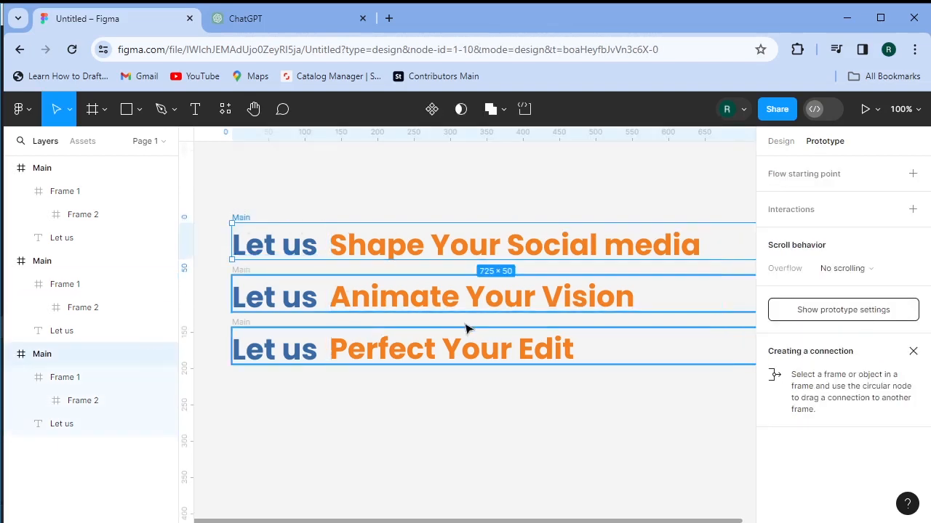
{"action": "scroll", "coordinate": [480, 329], "scroll_direction": "down", "scroll_amount": 1}
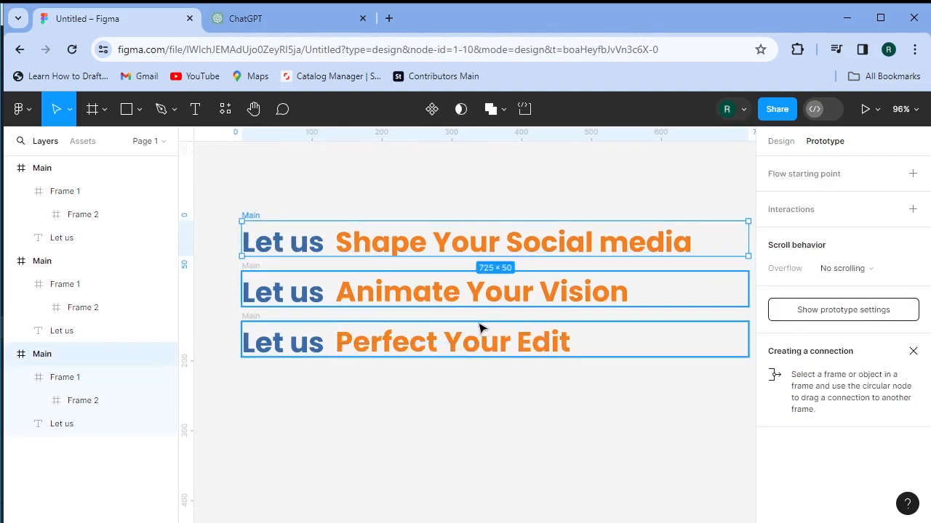
{"action": "scroll", "coordinate": [553, 326], "scroll_direction": "down", "scroll_amount": 1}
{"action": "scroll", "coordinate": [578, 327], "scroll_direction": "right", "scroll_amount": 1}
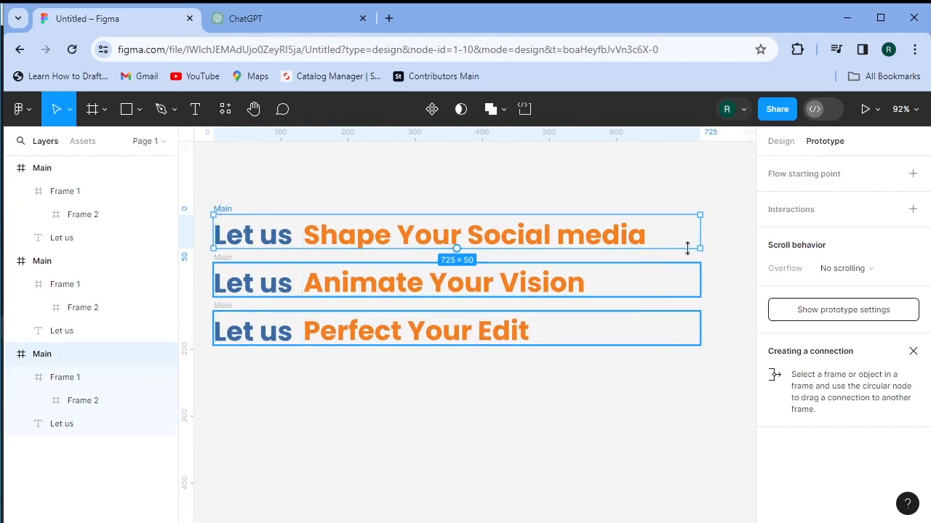
{"action": "mouse_move", "coordinate": [711, 242]}
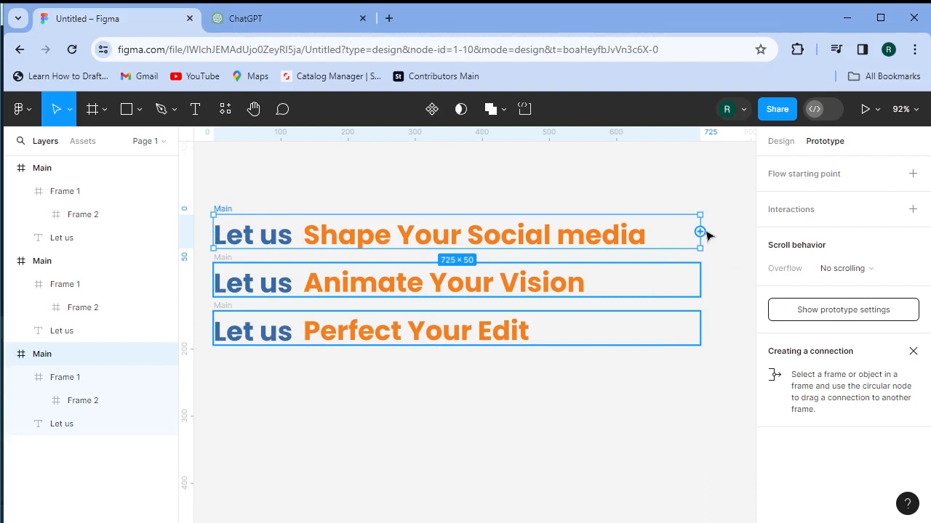
{"action": "left_click_drag", "start_coordinate": [701, 232], "coordinate": [683, 291]}
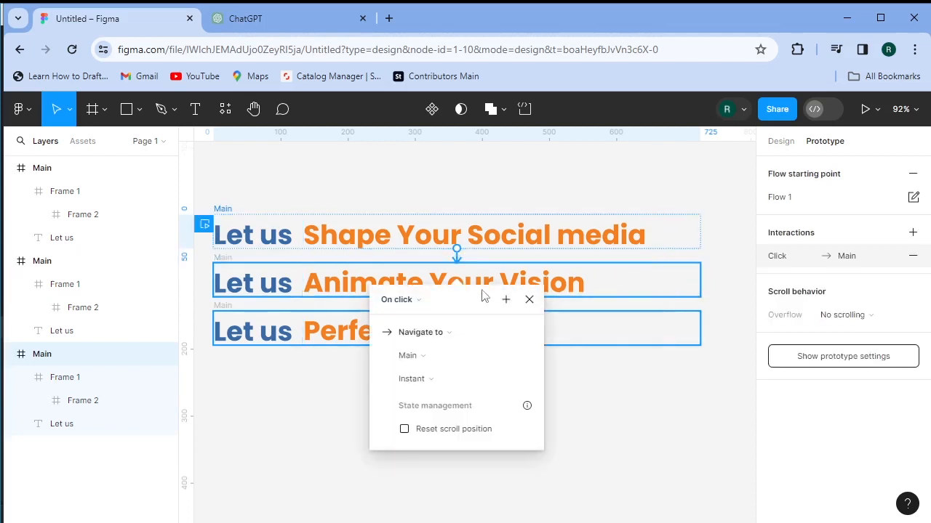
Step: Set the first Main's connection to trigger after an 800 ms delay with a Smart animate transition and Bouncy easing
{"action": "left_click", "coordinate": [409, 304]}
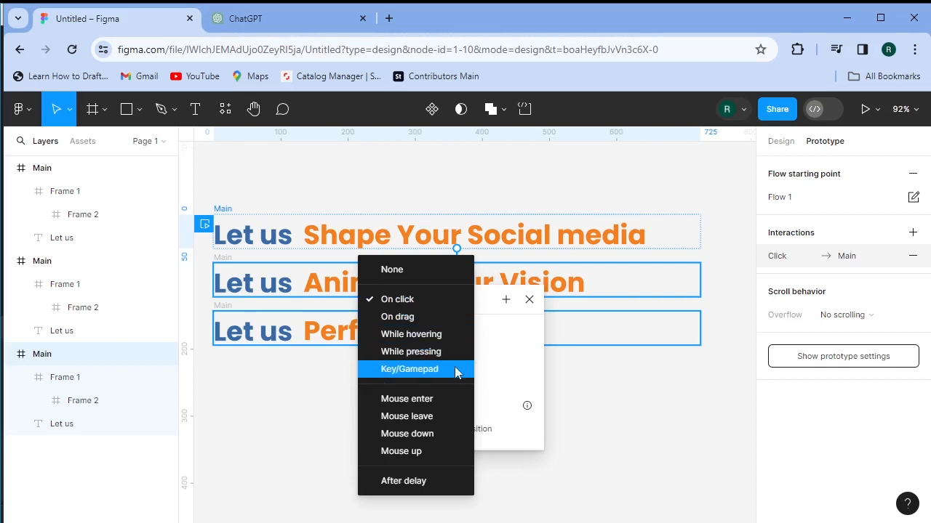
{"action": "left_click", "coordinate": [426, 482]}
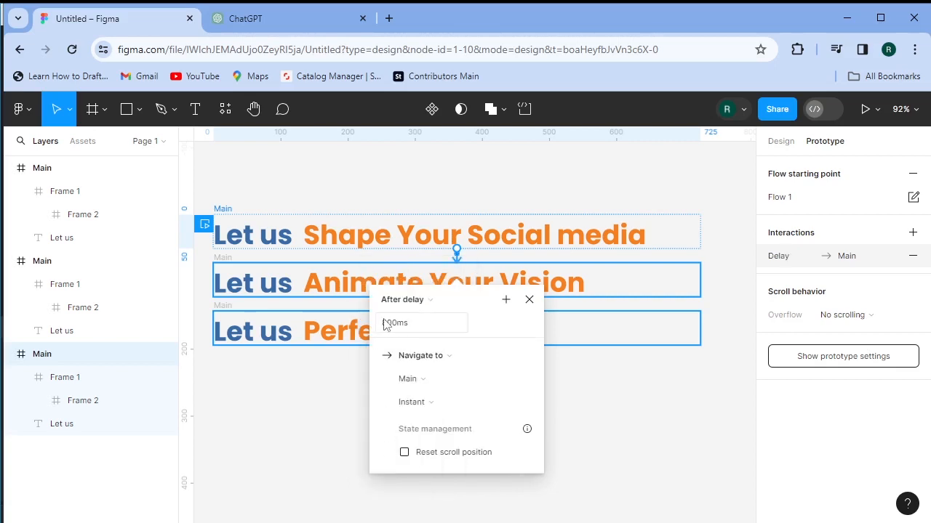
{"action": "left_click", "coordinate": [457, 410]}
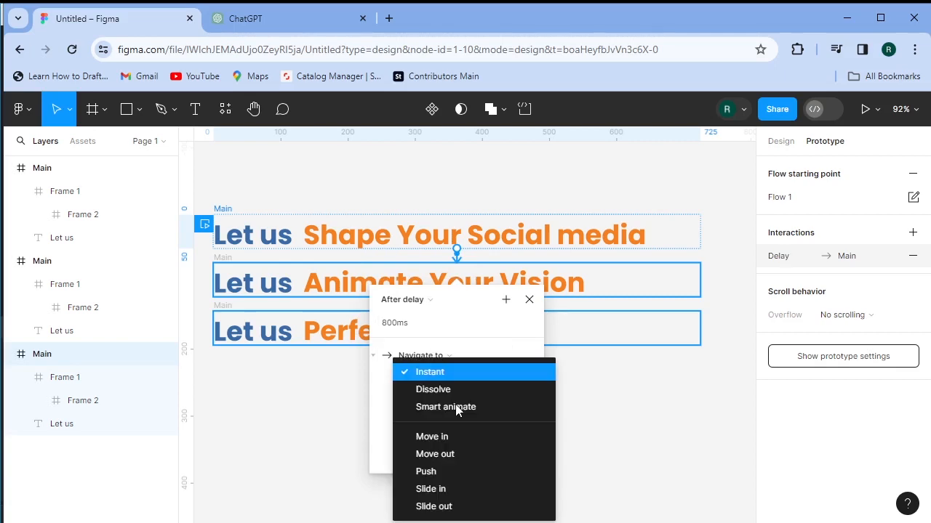
{"action": "left_click", "coordinate": [510, 408]}
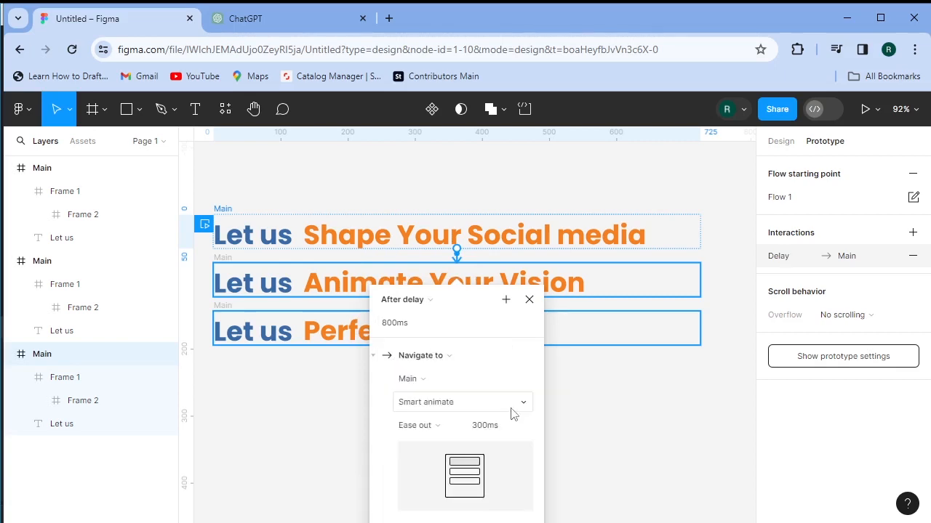
{"action": "left_click", "coordinate": [445, 428]}
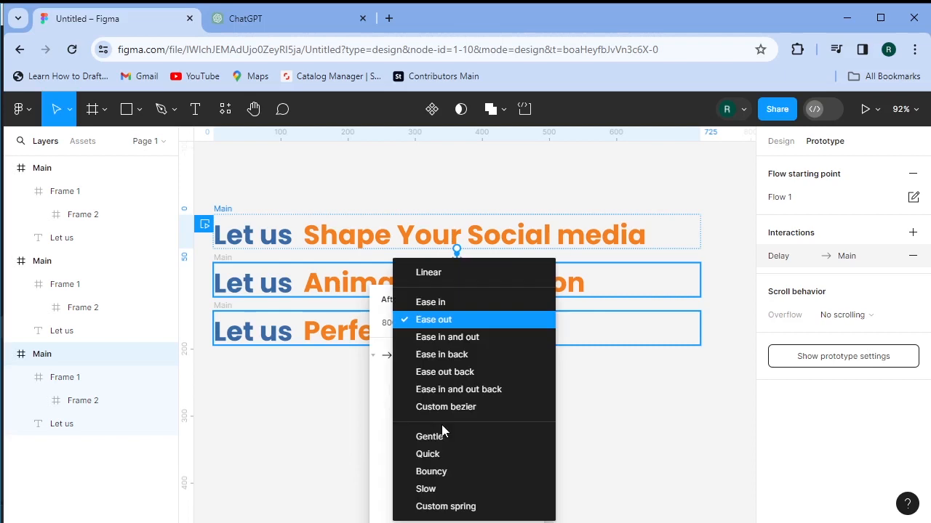
{"action": "left_click", "coordinate": [462, 471]}
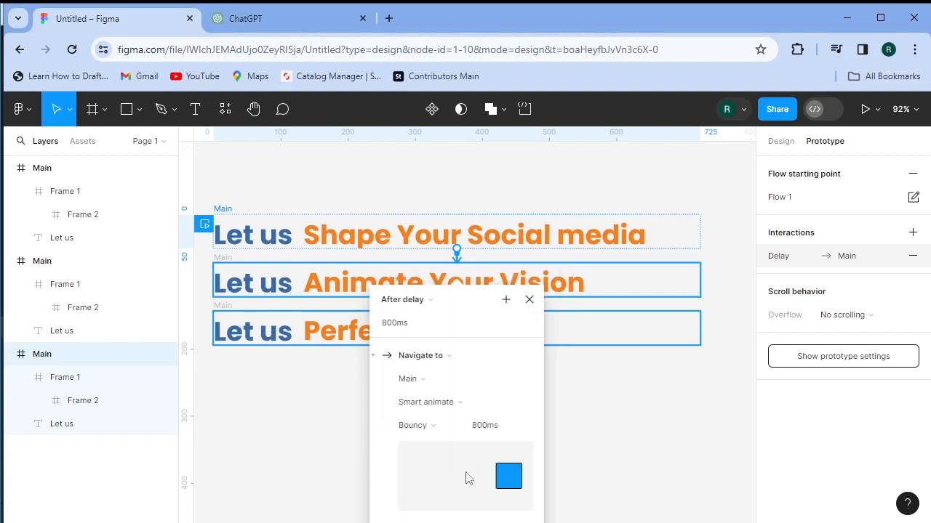
{"action": "left_click", "coordinate": [529, 301]}
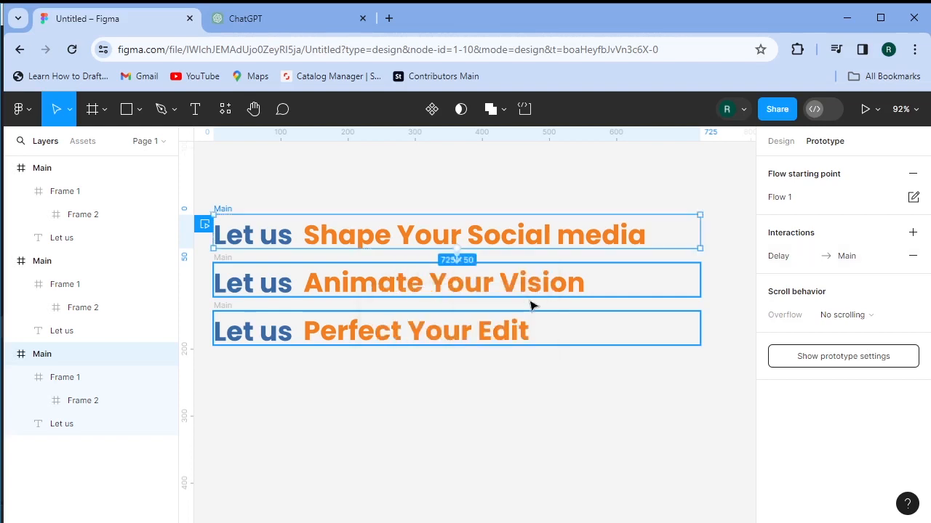
{"action": "left_click", "coordinate": [704, 283]}
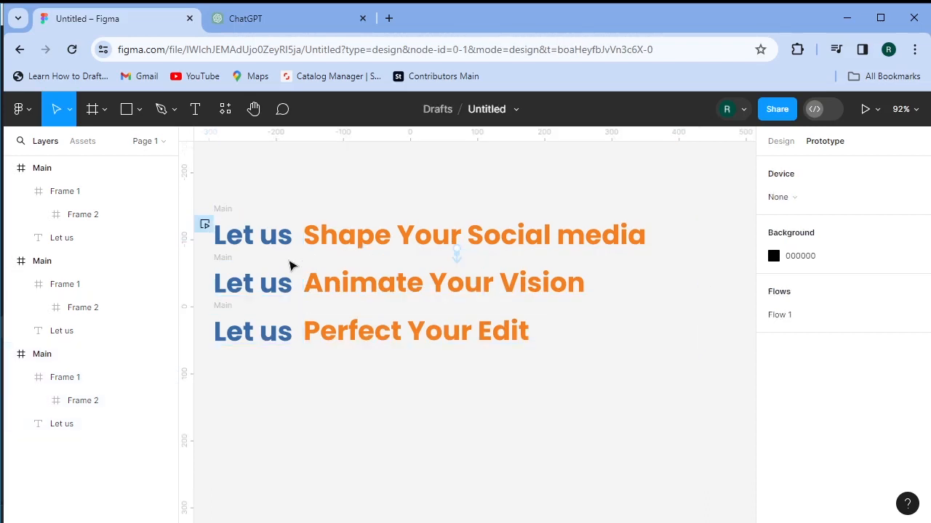
Step: Connect the second Main frame to the third, triggered after an 800 ms delay with the Bouncy Smart animate transition
{"action": "left_click", "coordinate": [225, 261]}
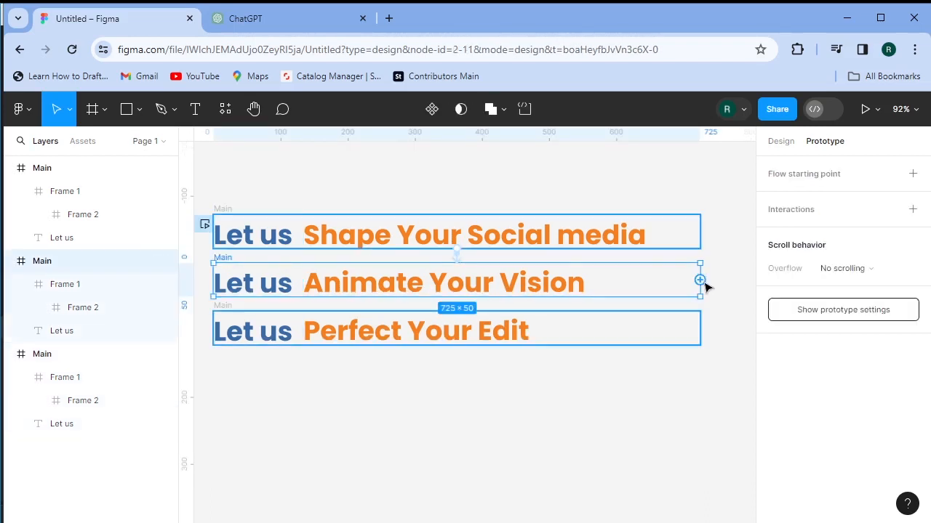
{"action": "left_click_drag", "start_coordinate": [700, 280], "coordinate": [702, 336]}
{"action": "left_click", "coordinate": [397, 347]}
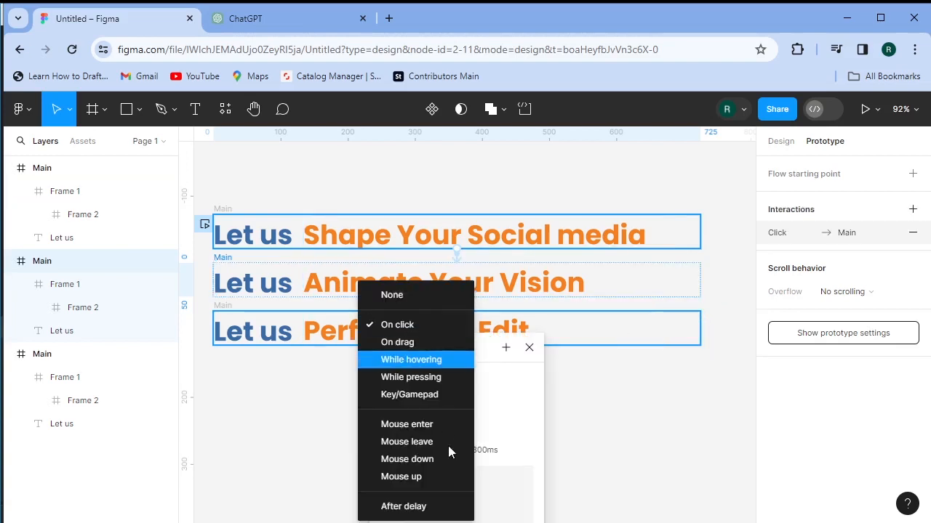
{"action": "left_click", "coordinate": [429, 506]}
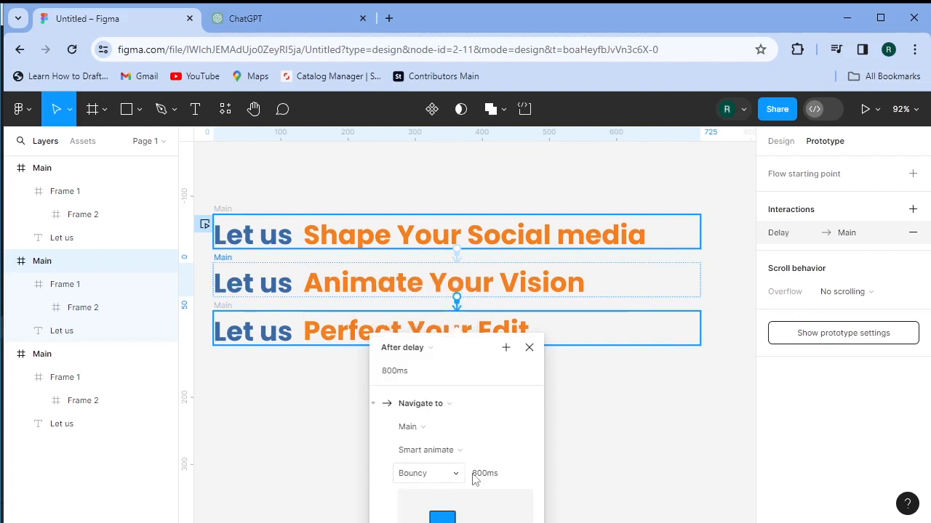
{"action": "left_click", "coordinate": [596, 451]}
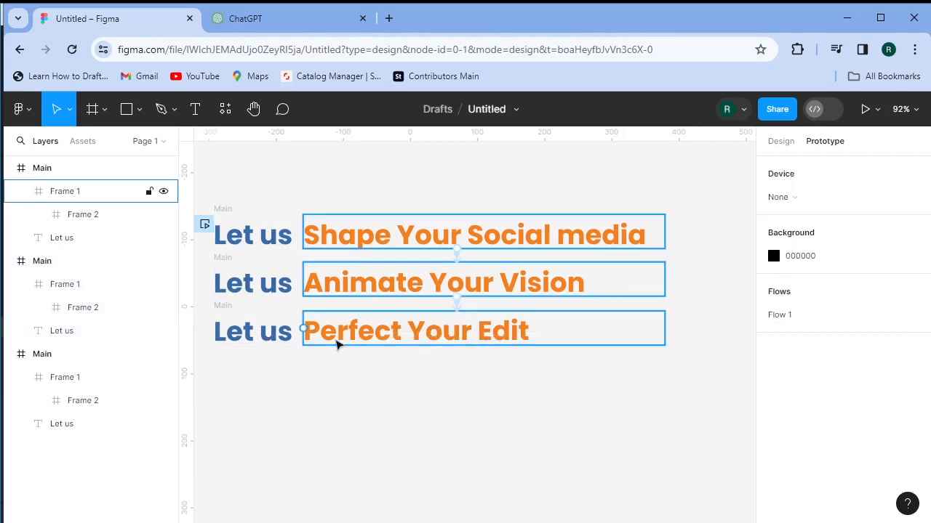
Step: Connect the third Main frame back to the first, triggered after an 800 ms delay with the Bouncy Smart animate transition
{"action": "left_click", "coordinate": [227, 307]}
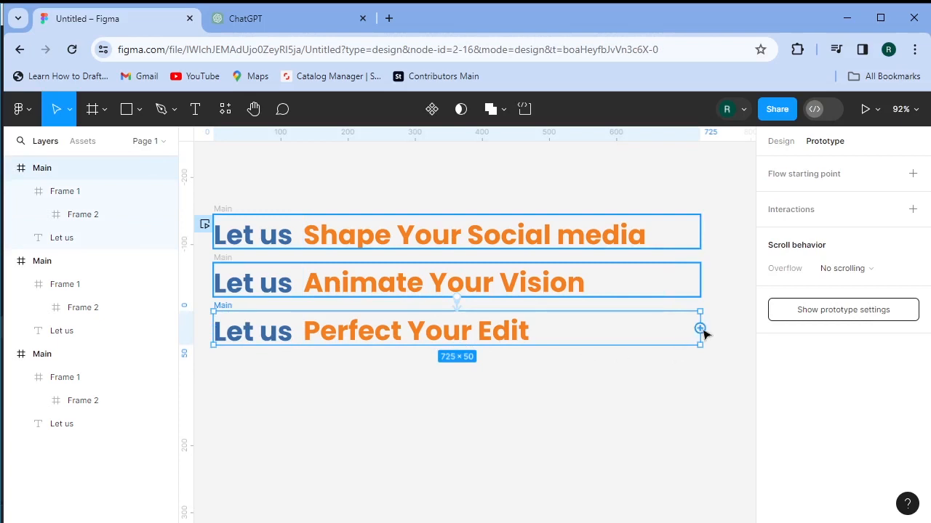
{"action": "mouse_move", "coordinate": [699, 329]}
{"action": "left_mouse_down"}
{"action": "mouse_move", "coordinate": [712, 259]}
{"action": "mouse_move", "coordinate": [692, 241]}
{"action": "mouse_move", "coordinate": [660, 253]}
{"action": "left_mouse_up"}
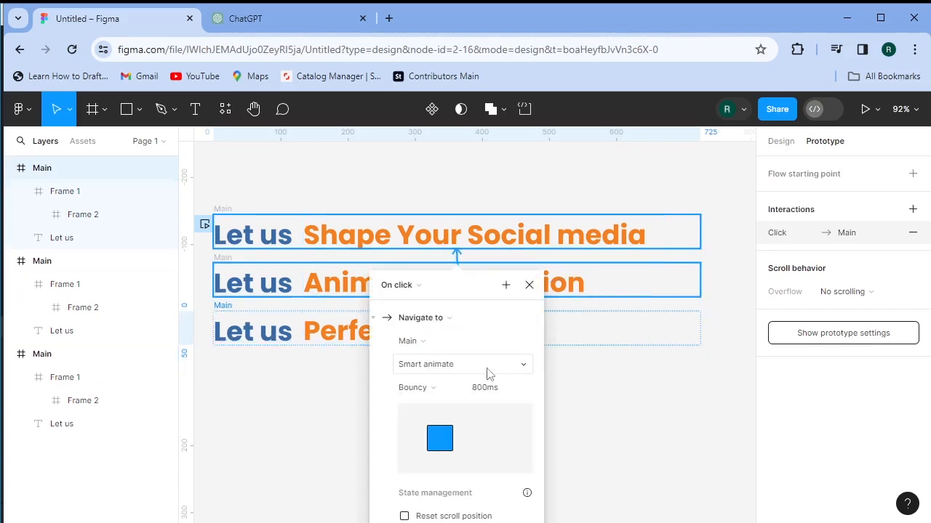
{"action": "left_click", "coordinate": [407, 286]}
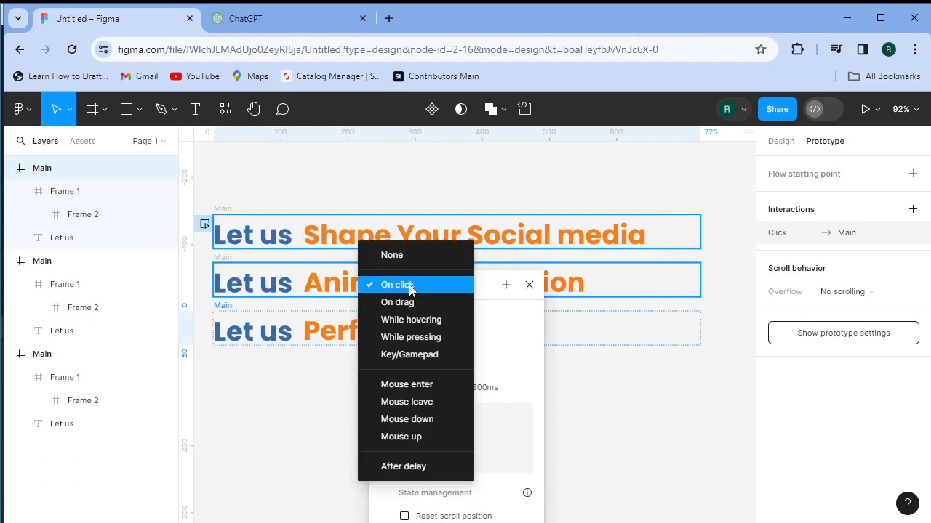
{"action": "left_click", "coordinate": [425, 467]}
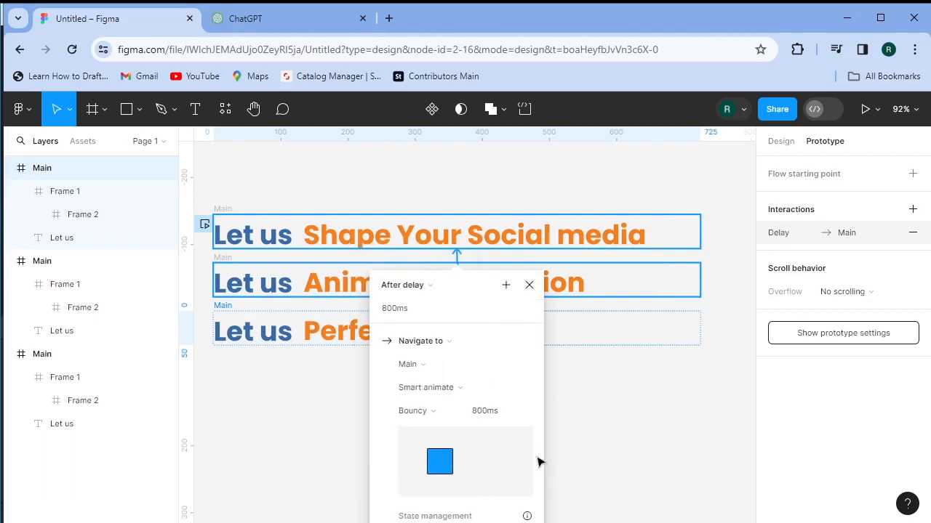
{"action": "left_click", "coordinate": [591, 462]}
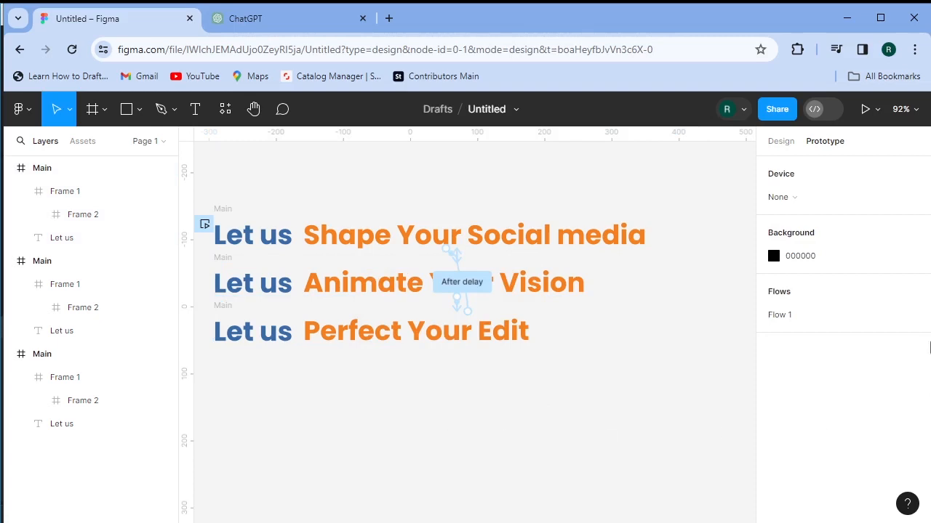
Step: Play the prototype to check the looping phrase animation, and return to the design file
{"action": "left_click", "coordinate": [865, 109]}
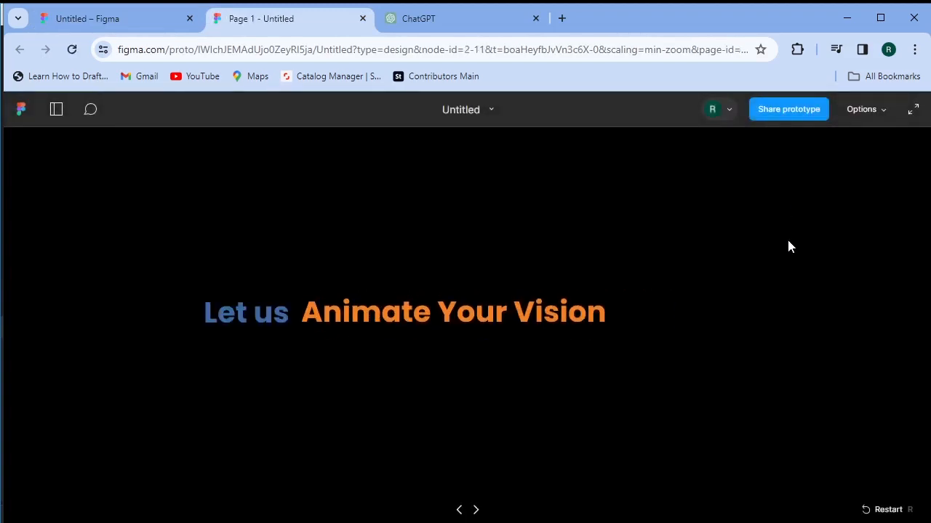
{"action": "left_click", "coordinate": [86, 16]}
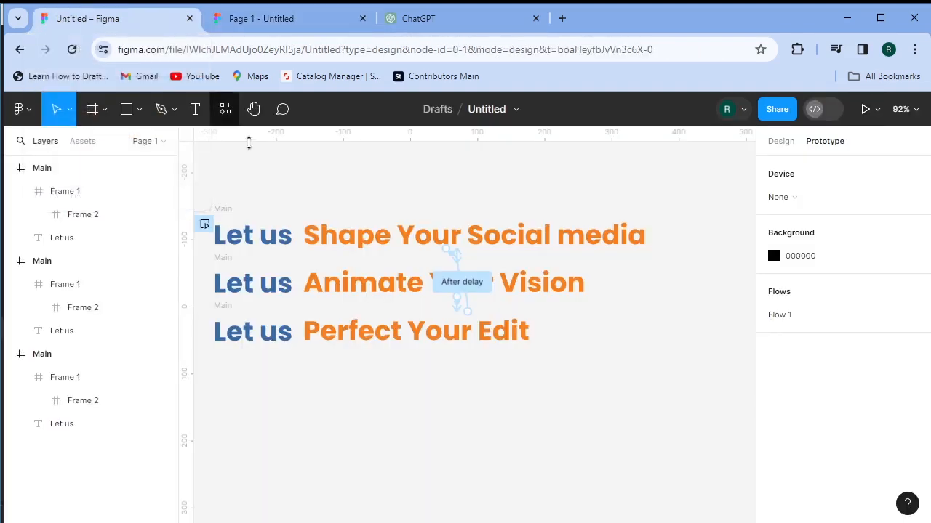
Step: Change the fill of "Let us" in the first Main to a linear gradient from 396BA6 to light blue B2D5FF
{"action": "left_click", "coordinate": [276, 243]}
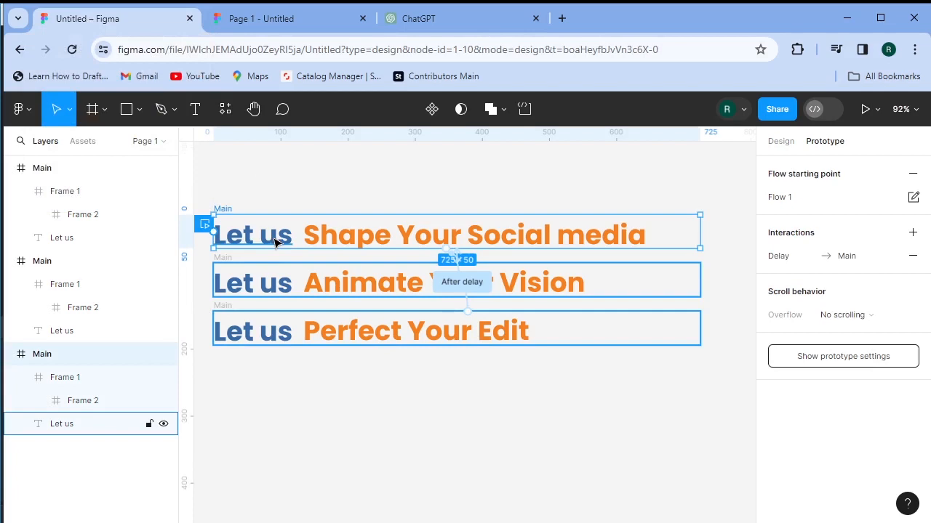
{"action": "left_click", "coordinate": [779, 143]}
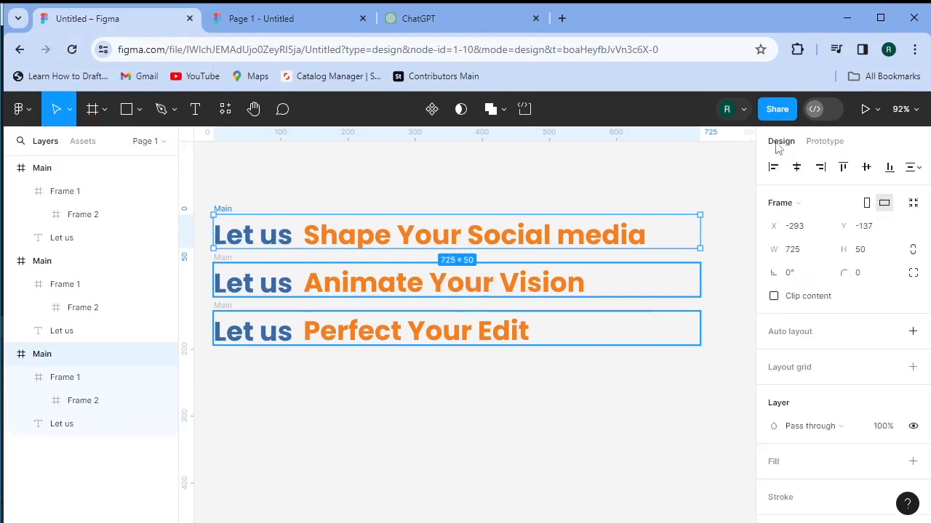
{"action": "left_click", "coordinate": [274, 242]}
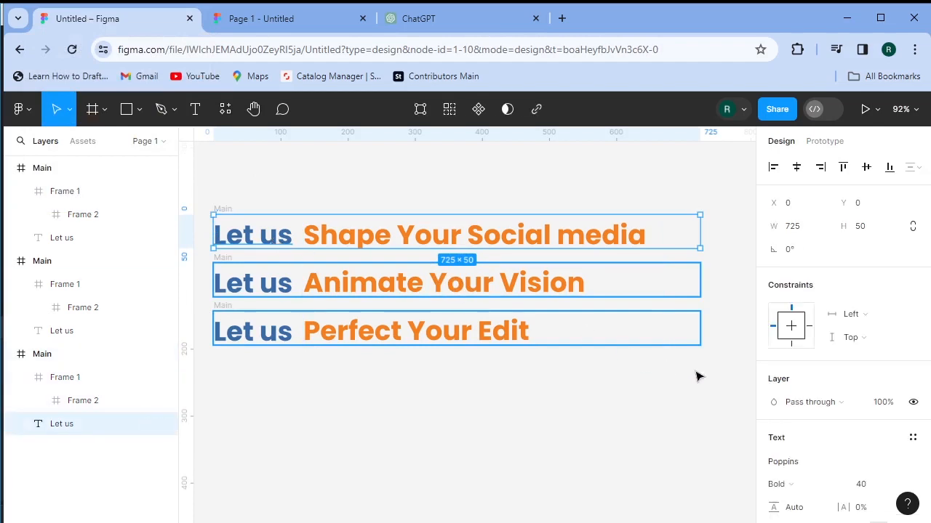
{"action": "scroll", "coordinate": [836, 397], "scroll_direction": "down", "scroll_amount": 3}
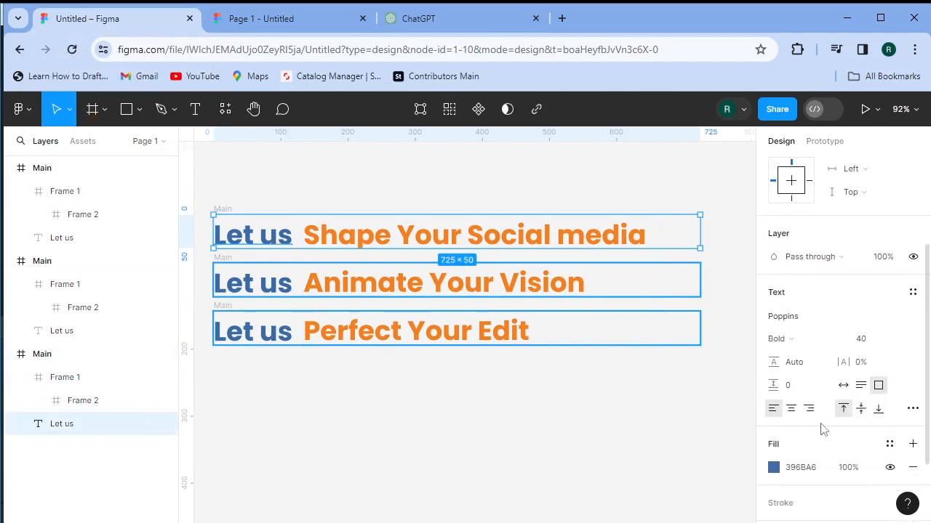
{"action": "left_click", "coordinate": [773, 468]}
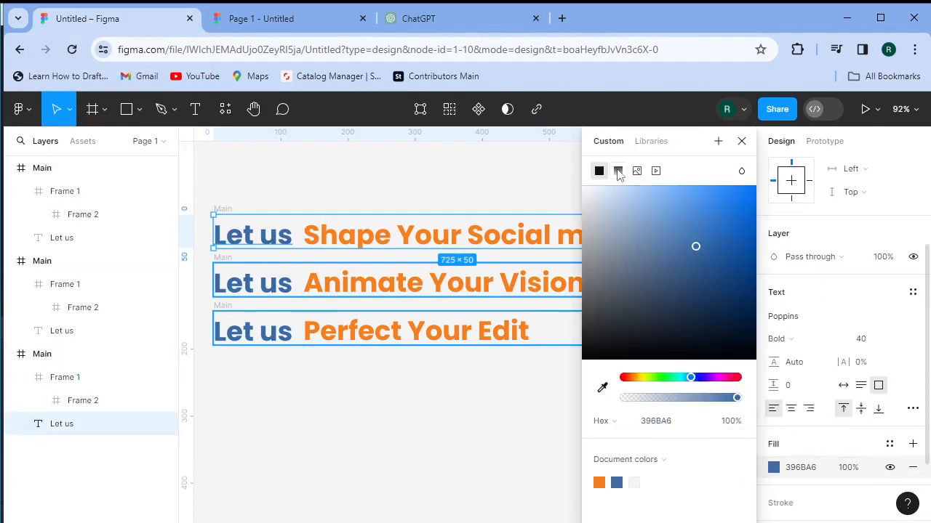
{"action": "left_click", "coordinate": [618, 171]}
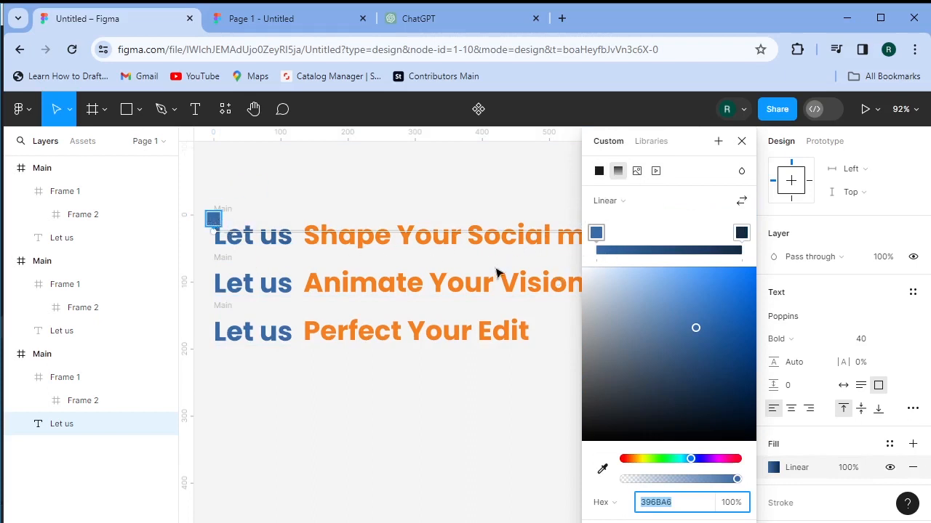
{"action": "left_click", "coordinate": [740, 232]}
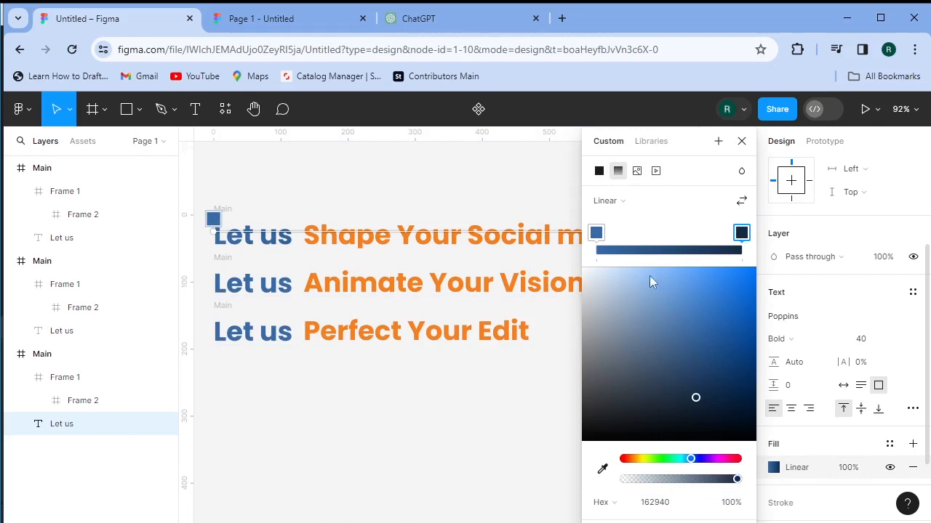
{"action": "left_click_drag", "start_coordinate": [649, 282], "coordinate": [634, 264]}
Step: Shorten the gradient line to span only the words "Let us" on a slight downward slant, with the light stop at 100%
{"action": "left_click", "coordinate": [224, 221]}
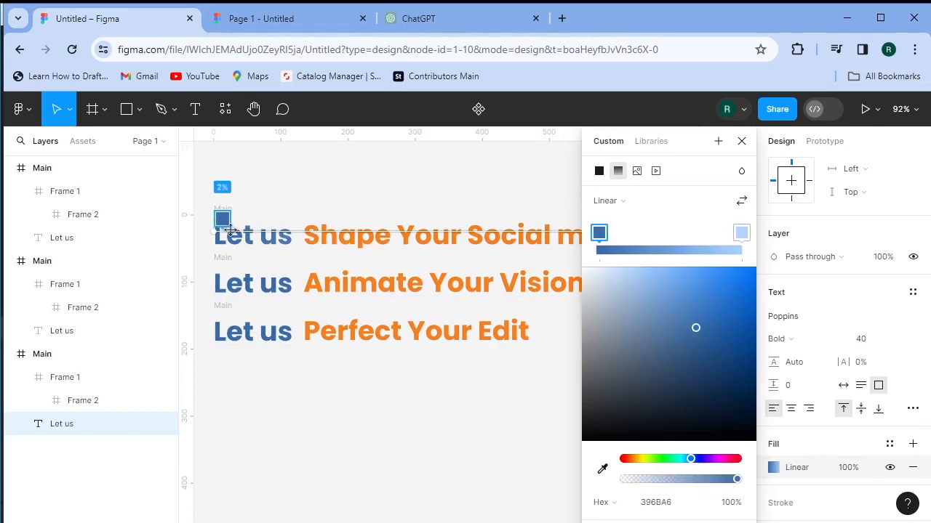
{"action": "mouse_move", "coordinate": [230, 231]}
{"action": "left_mouse_down"}
{"action": "mouse_move", "coordinate": [242, 232]}
{"action": "mouse_move", "coordinate": [219, 231]}
{"action": "left_mouse_up"}
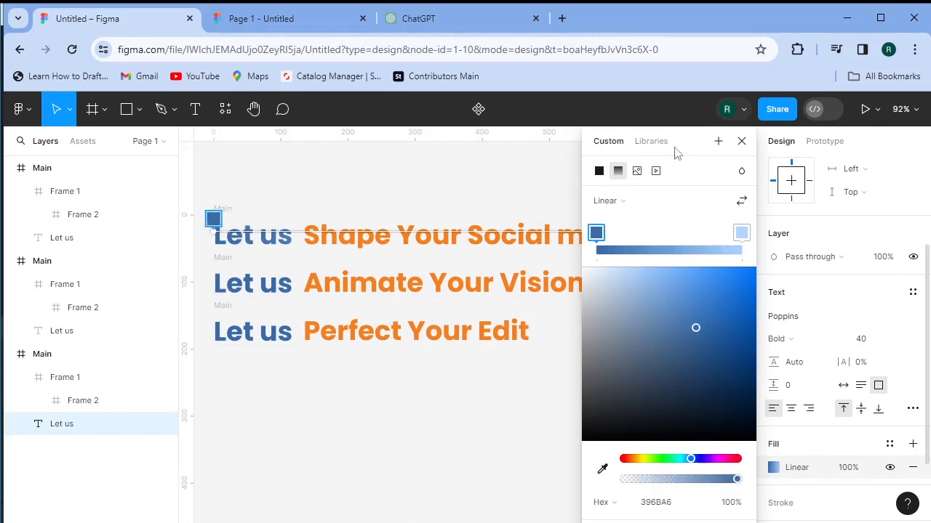
{"action": "left_click_drag", "start_coordinate": [631, 148], "coordinate": [813, 160]}
{"action": "mouse_move", "coordinate": [700, 216]}
{"action": "left_mouse_down"}
{"action": "mouse_move", "coordinate": [323, 232]}
{"action": "mouse_move", "coordinate": [284, 240]}
{"action": "mouse_move", "coordinate": [282, 249]}
{"action": "left_mouse_up"}
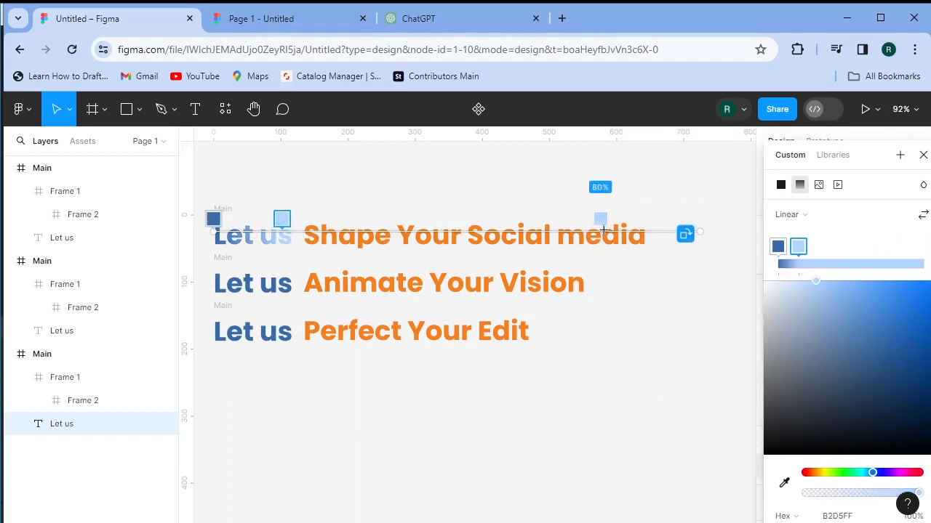
{"action": "left_click_drag", "start_coordinate": [702, 233], "coordinate": [281, 244]}
{"action": "left_click_drag", "start_coordinate": [222, 221], "coordinate": [284, 240]}
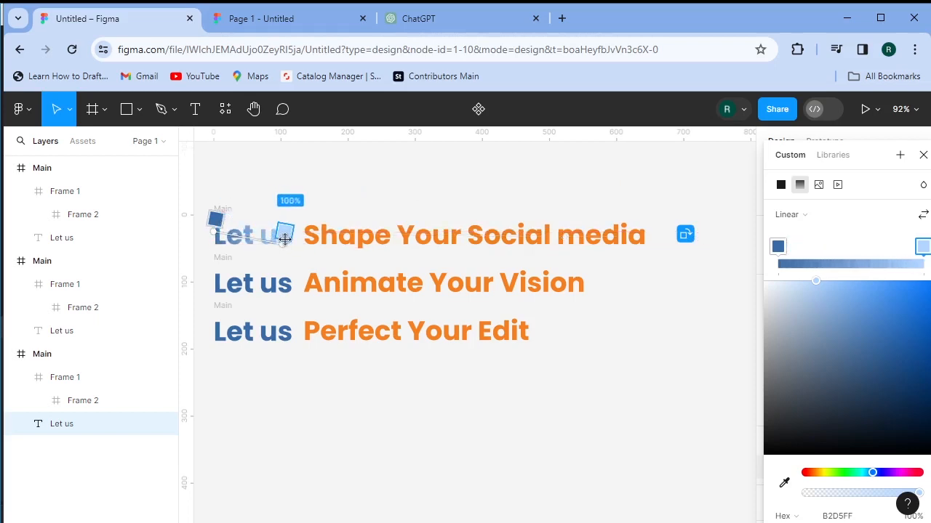
{"action": "left_click", "coordinate": [258, 292]}
Step: Try the darker blue 285994 as the start colour of the "Let us" gradient, and undo that colour change
{"action": "scroll", "coordinate": [251, 262], "scroll_direction": "up", "scroll_amount": 5}
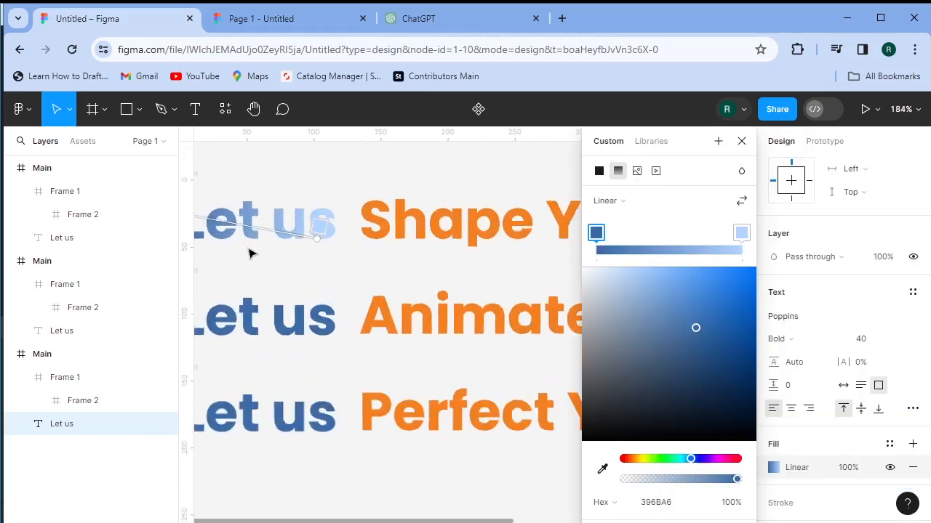
{"action": "scroll", "coordinate": [278, 254], "scroll_direction": "left", "scroll_amount": 2}
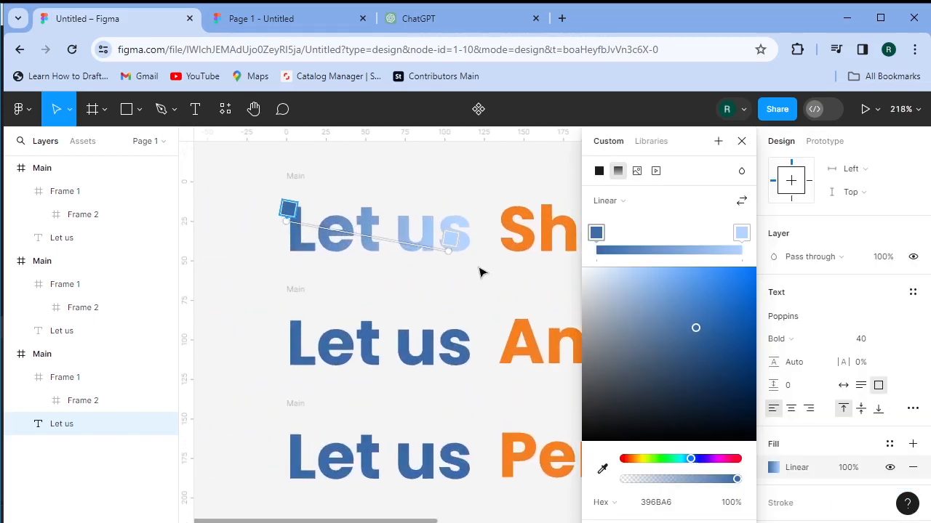
{"action": "left_click_drag", "start_coordinate": [683, 318], "coordinate": [708, 340]}
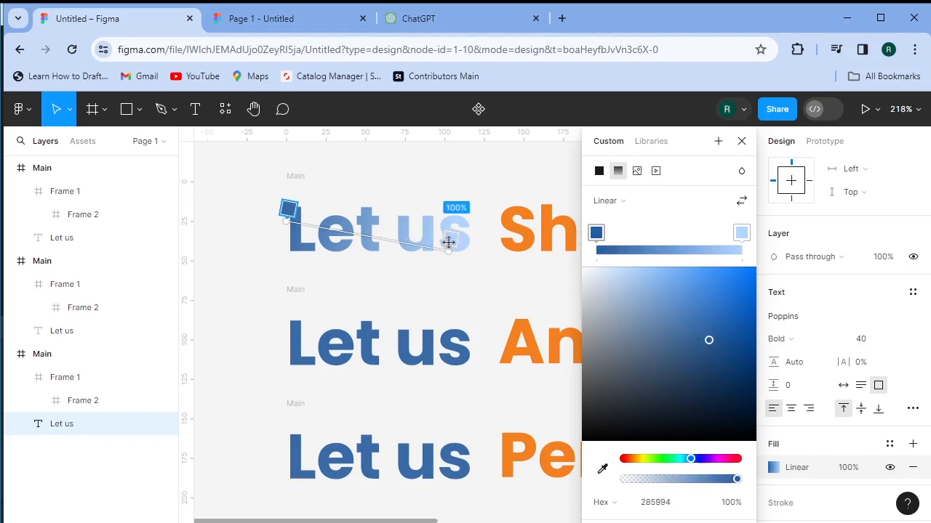
{"action": "left_click", "coordinate": [450, 280]}
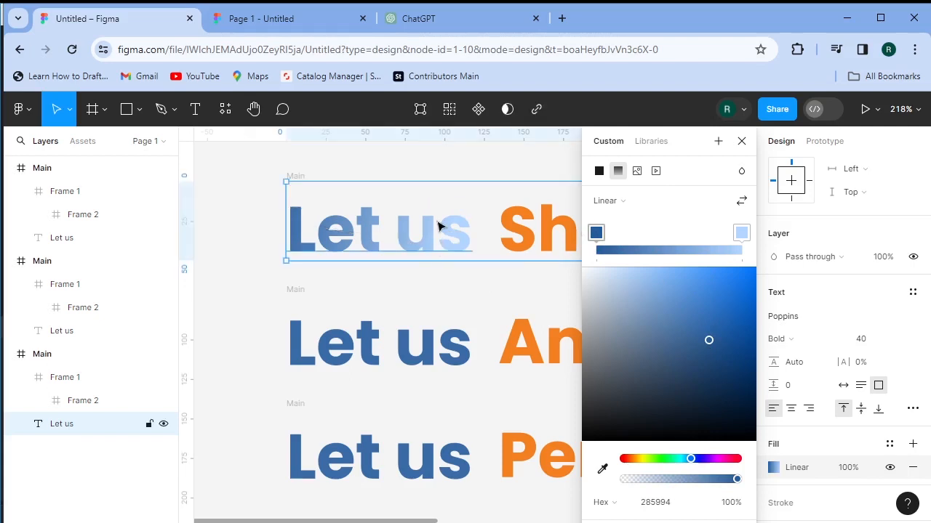
{"action": "key", "text": "ctrl+z"}
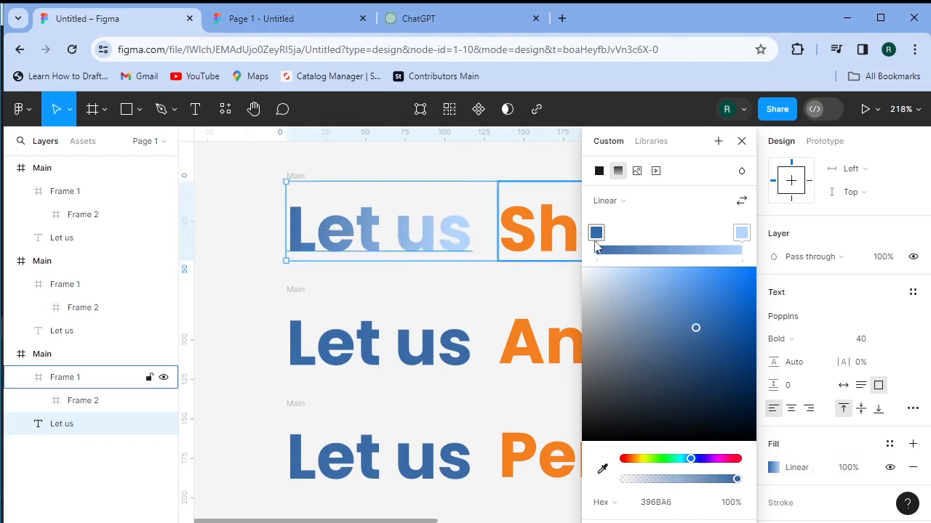
Step: Change the light end colour of the "Let us" gradient to a more saturated medium blue, keeping the dark start stop at the beginning
{"action": "left_click_drag", "start_coordinate": [597, 241], "coordinate": [648, 243]}
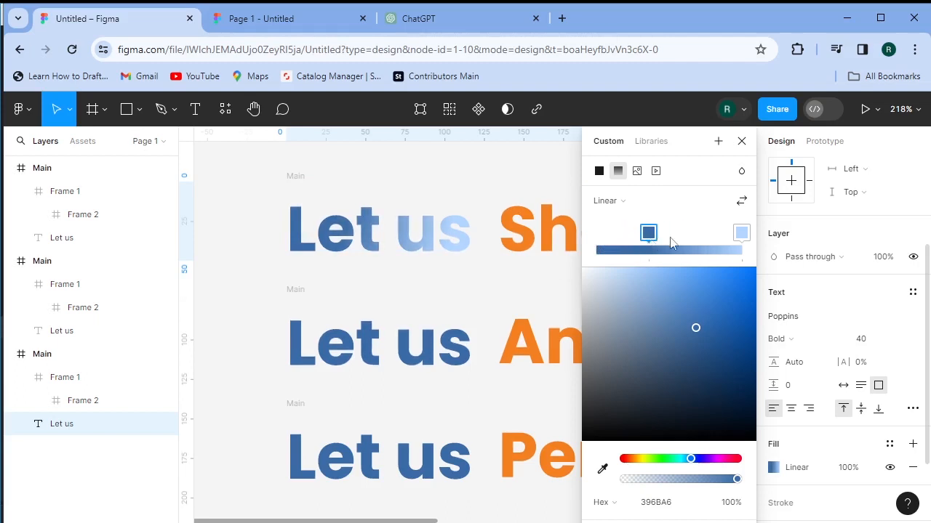
{"action": "left_click", "coordinate": [741, 233]}
{"action": "left_click_drag", "start_coordinate": [720, 282], "coordinate": [667, 282]}
{"action": "left_click_drag", "start_coordinate": [649, 233], "coordinate": [575, 242]}
{"action": "left_click", "coordinate": [368, 236]}
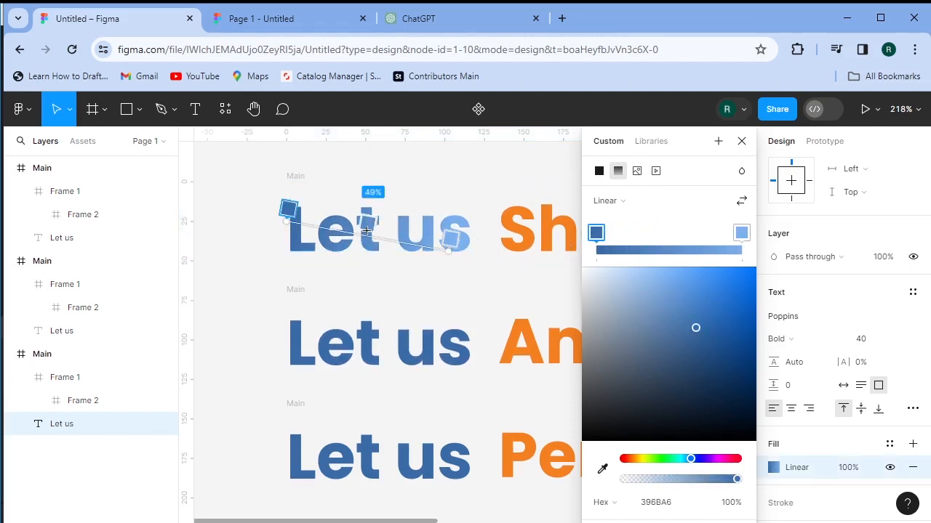
Step: Turn the "Let us" gradient vertical, running from dark blue above to lighter blue below across the letter height, and close the colour settings
{"action": "mouse_move", "coordinate": [449, 252]}
{"action": "left_mouse_down"}
{"action": "mouse_move", "coordinate": [422, 252]}
{"action": "mouse_move", "coordinate": [449, 250]}
{"action": "left_mouse_up"}
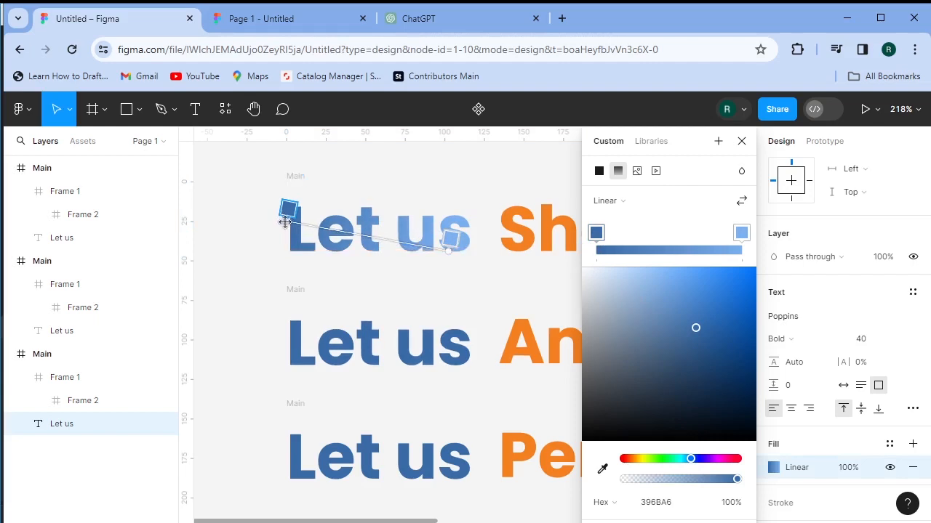
{"action": "left_click_drag", "start_coordinate": [285, 223], "coordinate": [375, 208]}
{"action": "left_click_drag", "start_coordinate": [437, 256], "coordinate": [373, 253]}
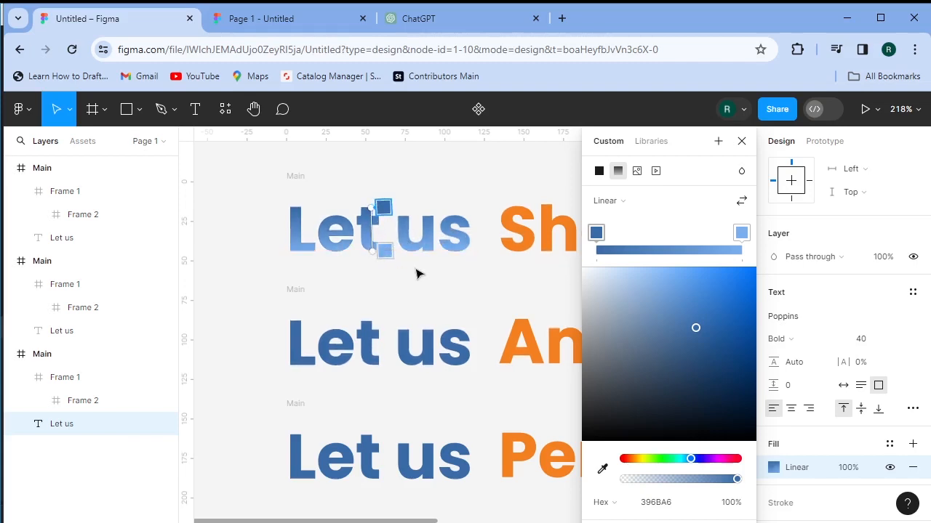
{"action": "left_click", "coordinate": [741, 142]}
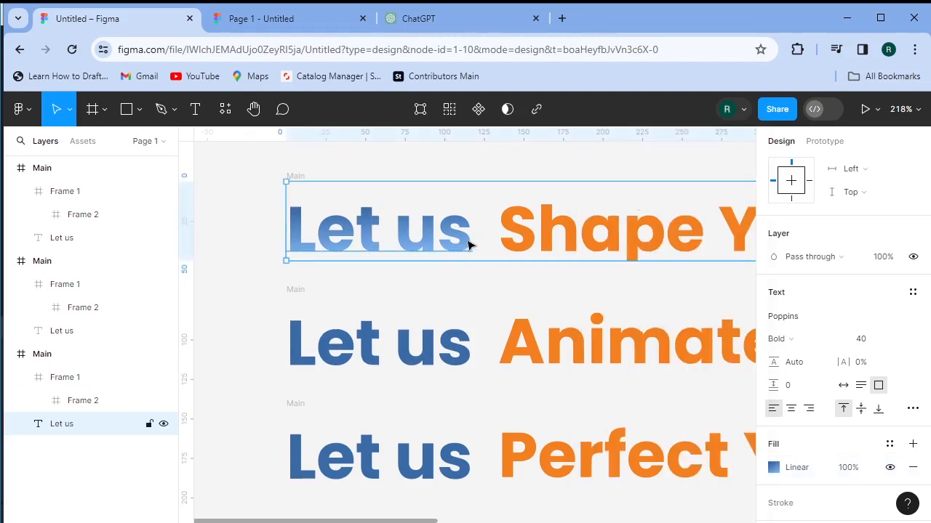
Step: Copy the gradient "Let us" text from the first Main and paste it over the plain "Let us" in the second and third Mains
{"action": "double_click", "coordinate": [469, 246]}
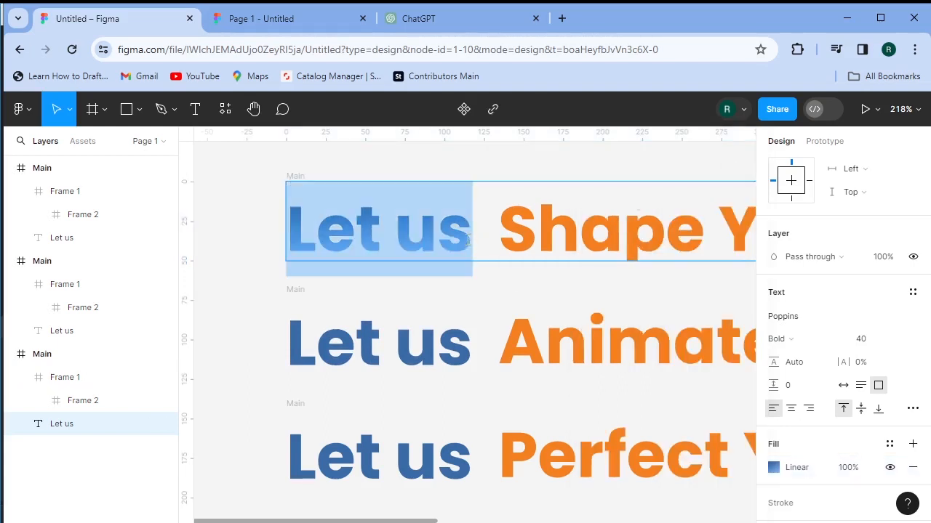
{"action": "double_click", "coordinate": [463, 298]}
{"action": "left_click_drag", "start_coordinate": [467, 349], "coordinate": [289, 354]}
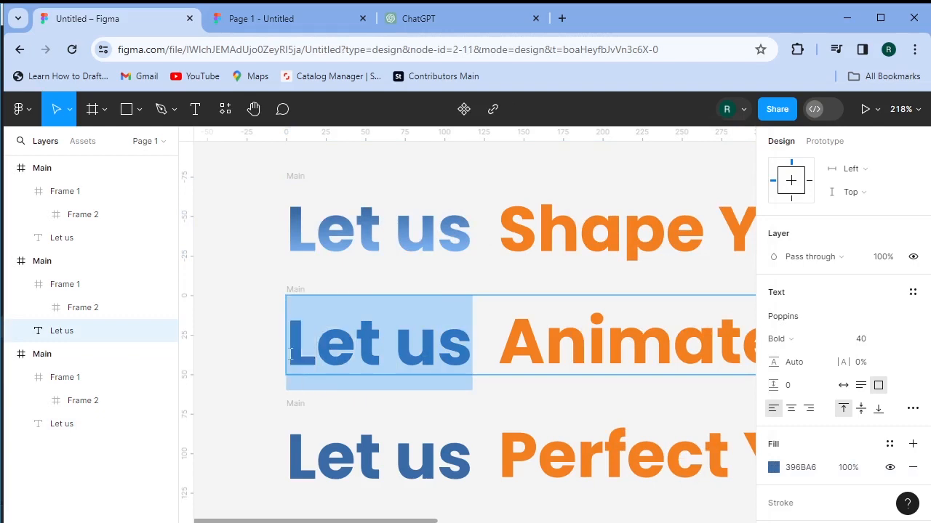
{"action": "key", "text": "Escape"}
{"action": "double_click", "coordinate": [467, 458]}
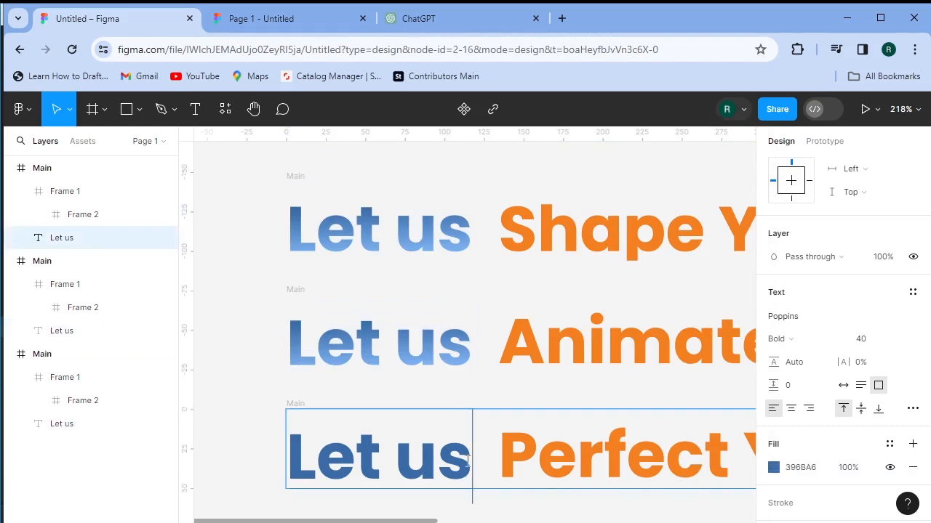
{"action": "left_click_drag", "start_coordinate": [467, 458], "coordinate": [288, 472]}
{"action": "key", "text": "Escape"}
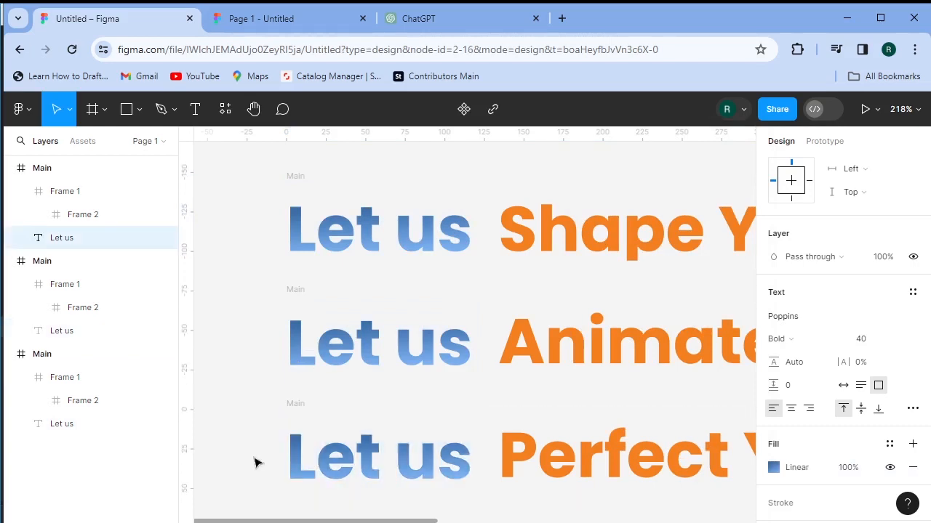
Step: Play the prototype to check the phrase animation with the gradient "Let us" text
{"action": "left_click", "coordinate": [866, 110]}
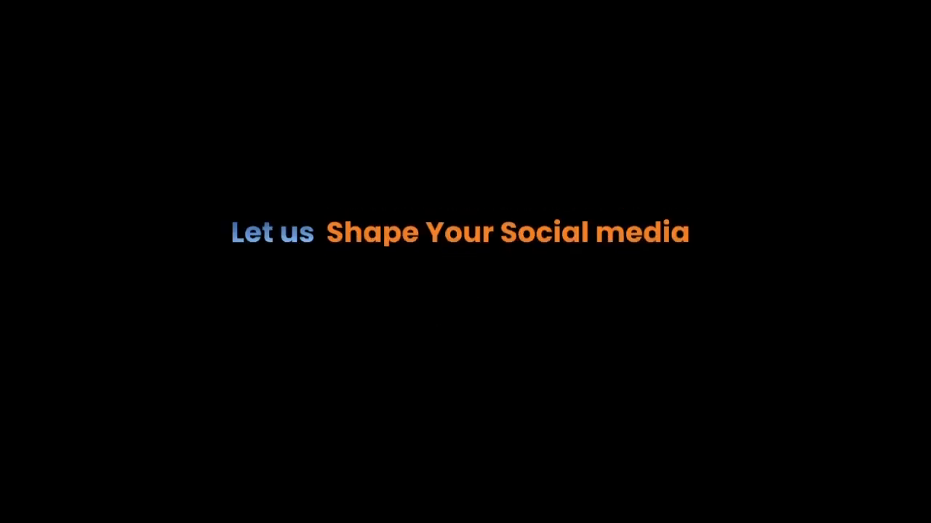